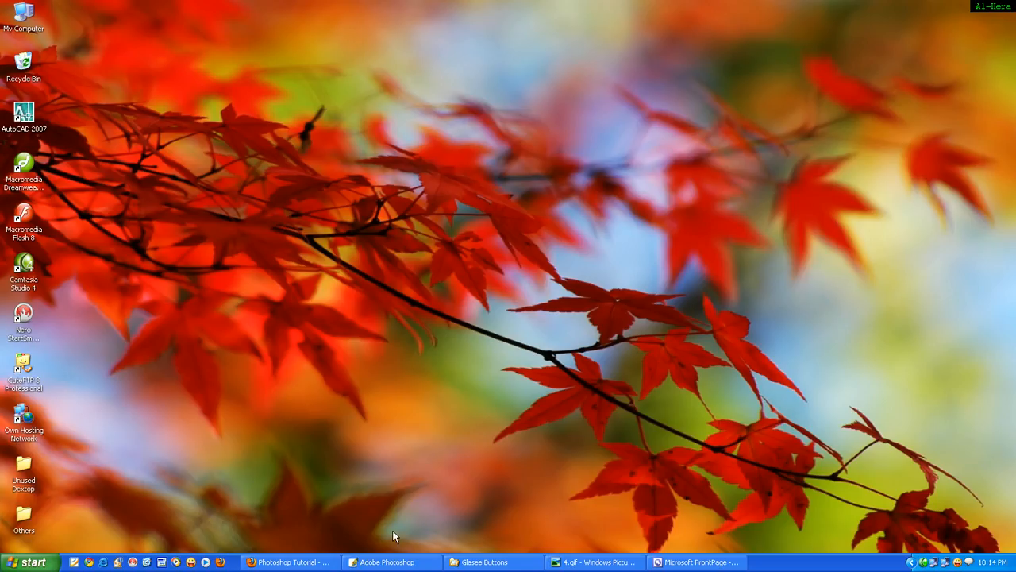
Step: Look at the finished glossy blue button in 4.gif and switch to Photoshop
left_click(595, 561)
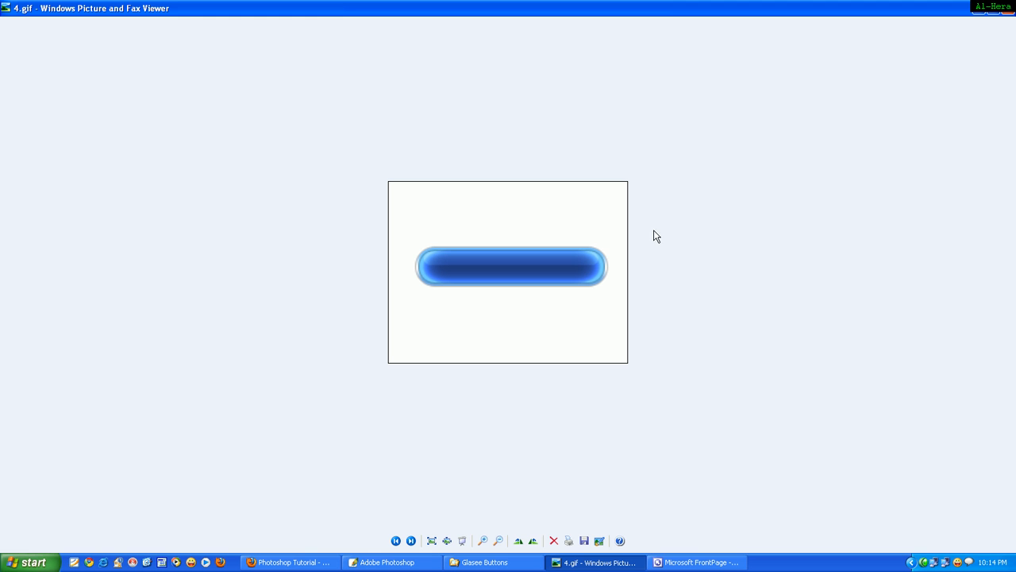
left_click(975, 11)
left_click(387, 562)
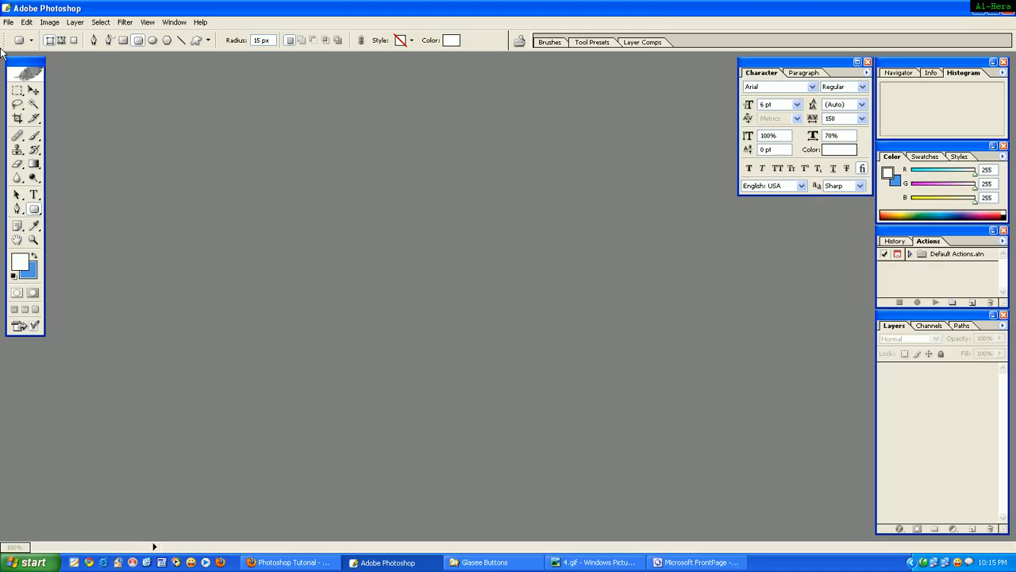
Step: Create a new 540 x 440 pixel RGB document at 300 pixels/inch with a white background and maximize its window
left_click(9, 22)
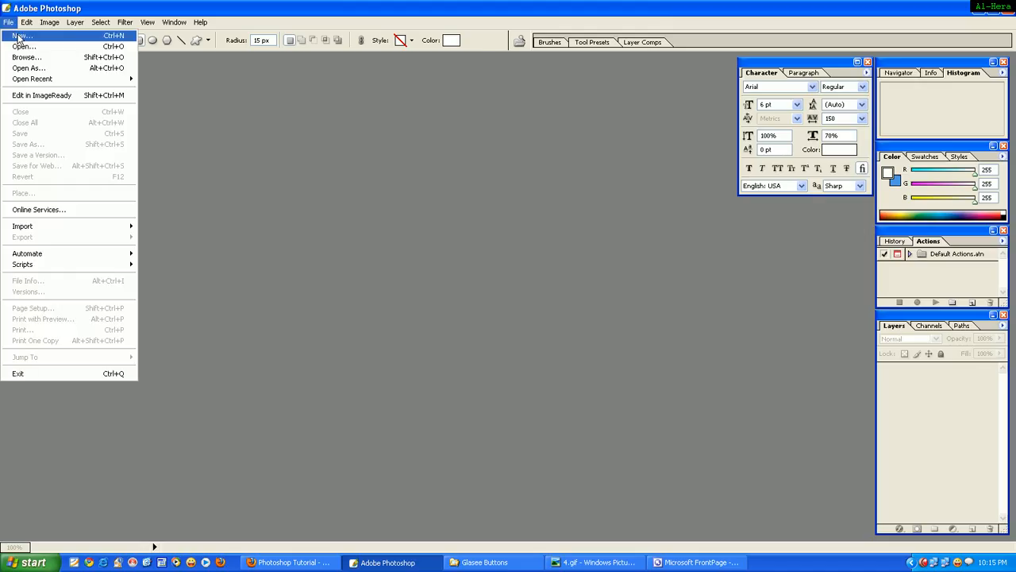
left_click(22, 37)
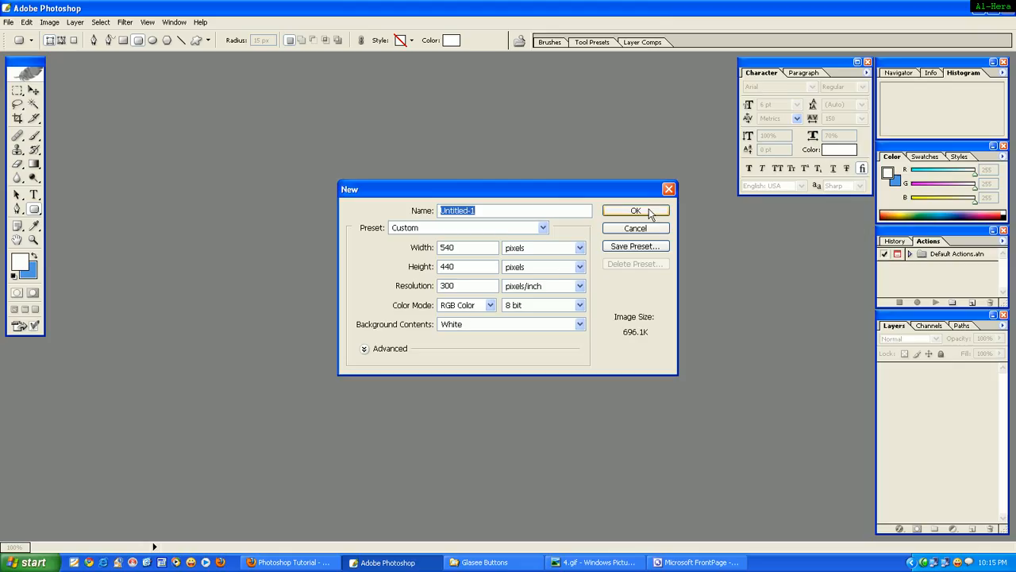
left_click(635, 210)
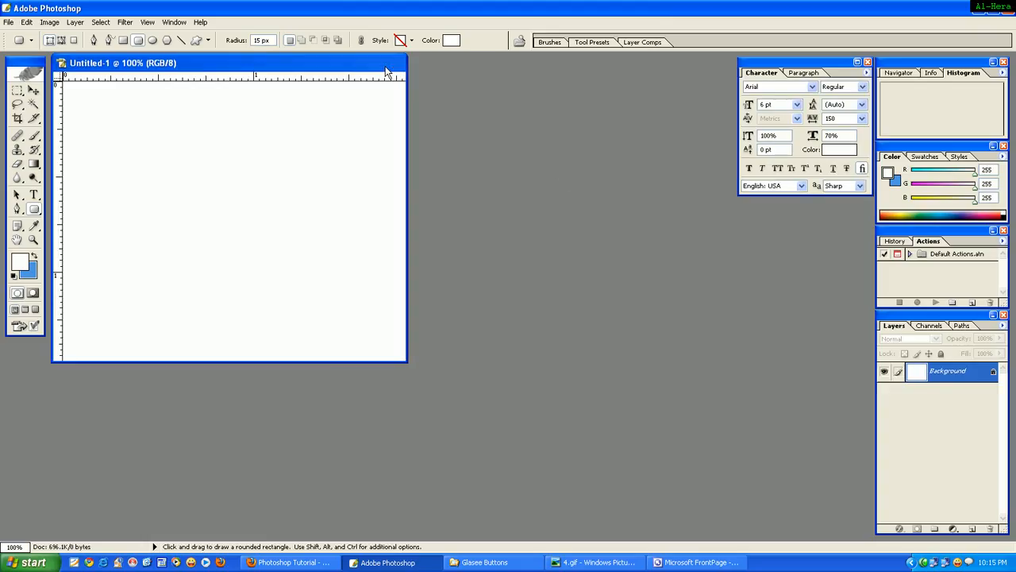
left_click(386, 62)
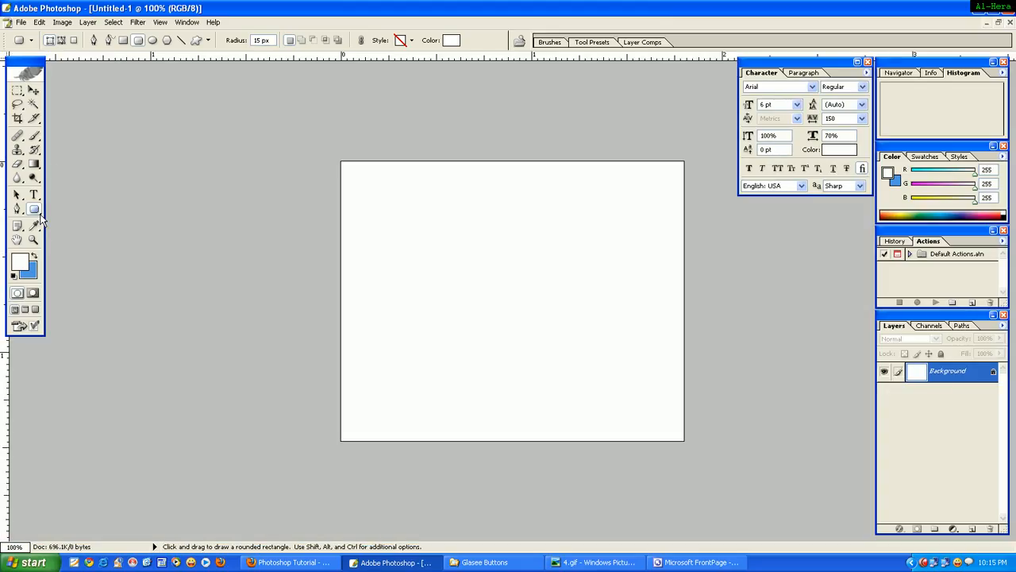
Step: Draw a small horizontal rounded rectangle with a 15 px radius near the middle of the canvas
left_click(37, 211)
left_click(74, 224)
key("ctrl+plus")
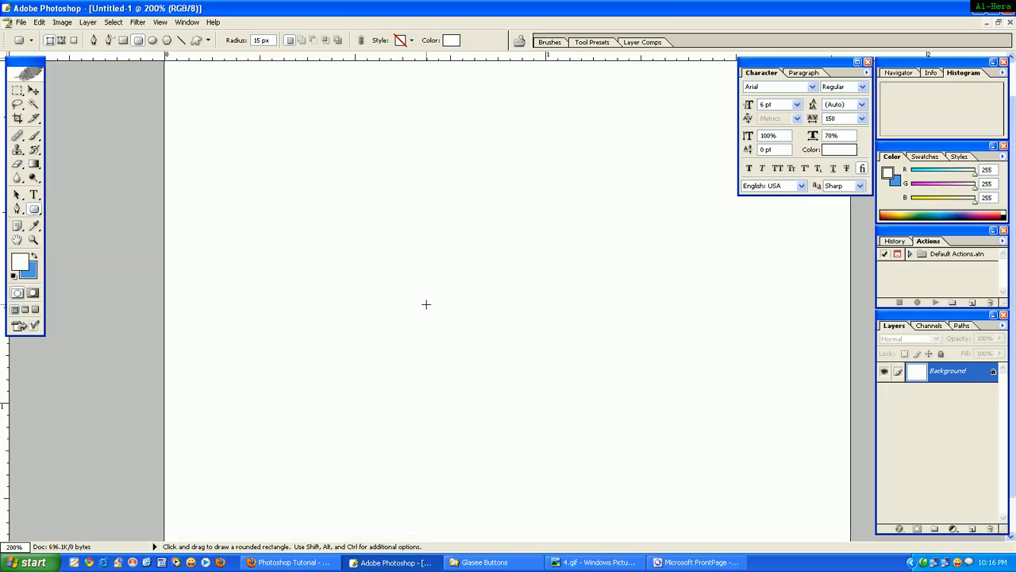
left_click_drag(398, 276, 531, 299)
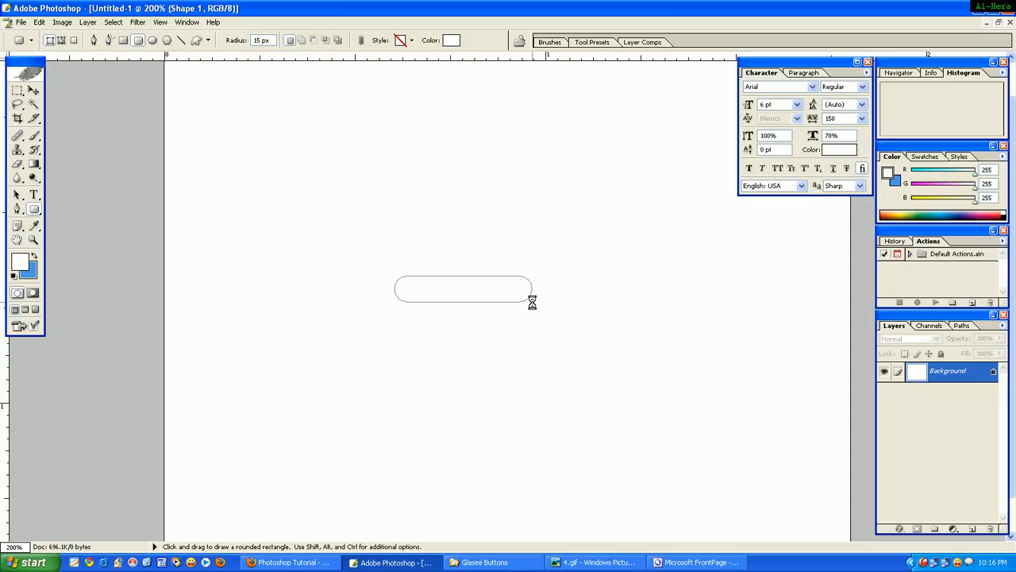
Step: Make a selection from the rounded rectangle's path
right_click(487, 295)
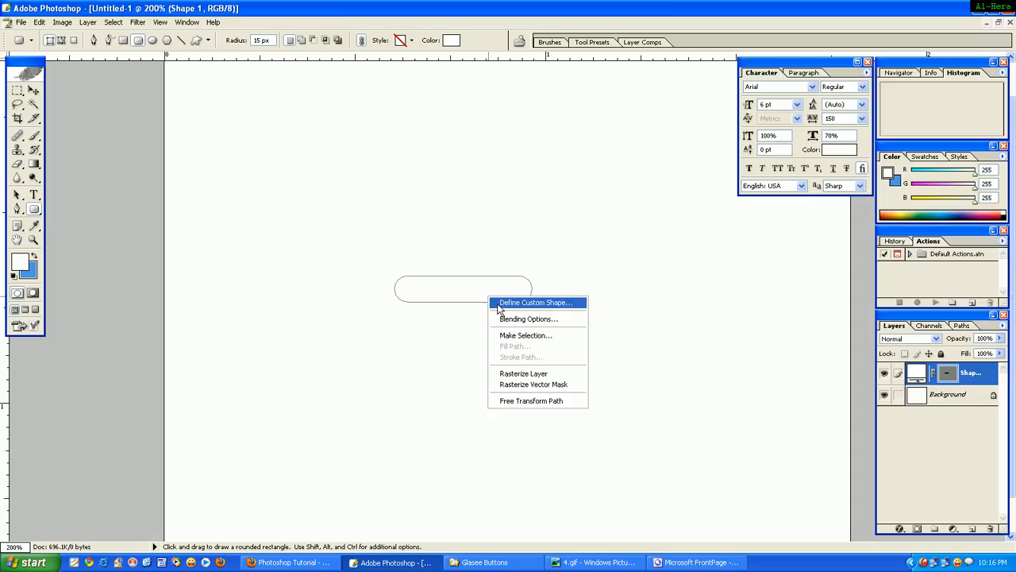
left_click(524, 337)
left_click(571, 229)
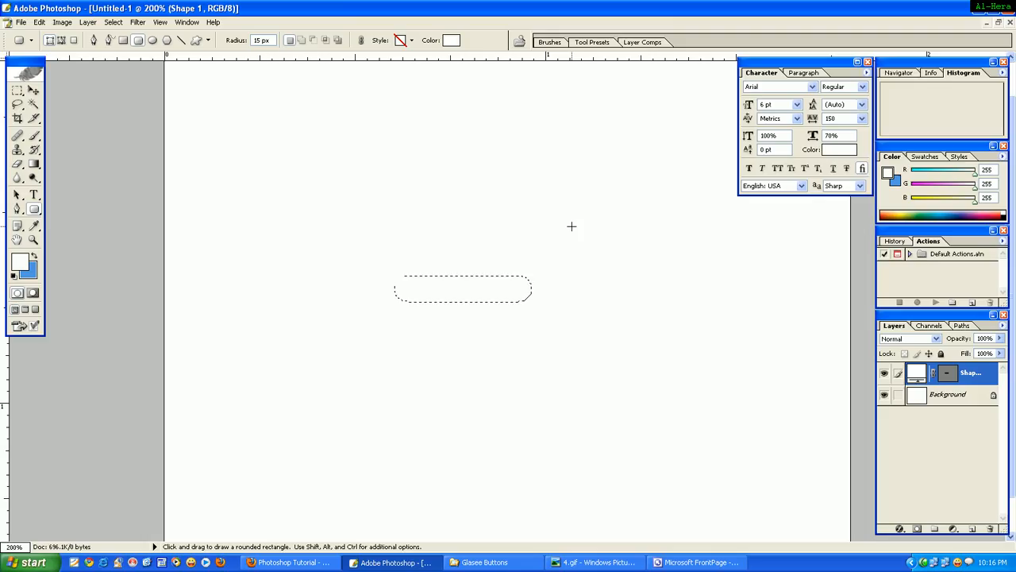
Step: Choose pure blue (0000FF) as the foreground color for the rounded rectangle and clear the selection
left_click(925, 156)
left_click(911, 166)
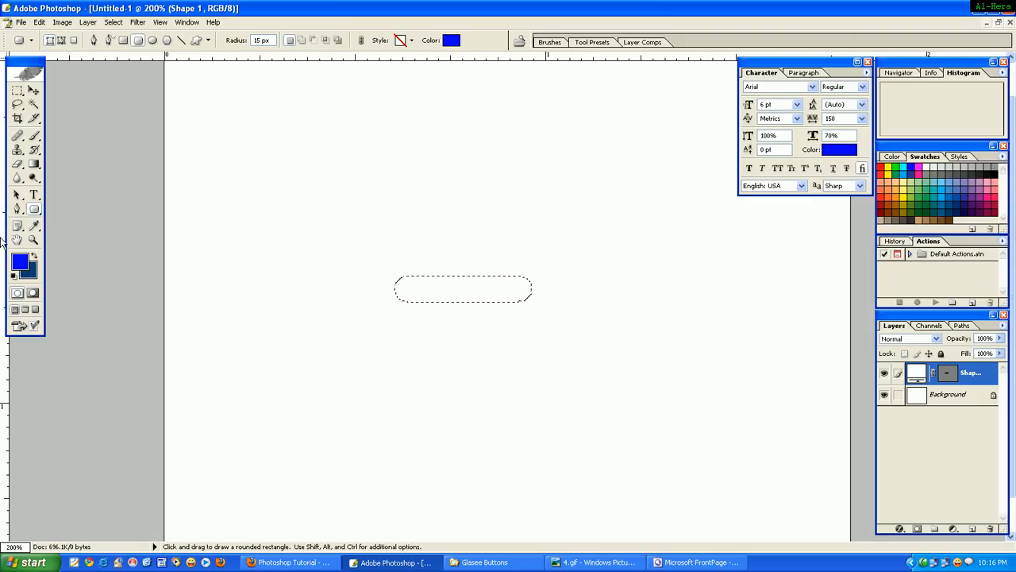
left_click(20, 263)
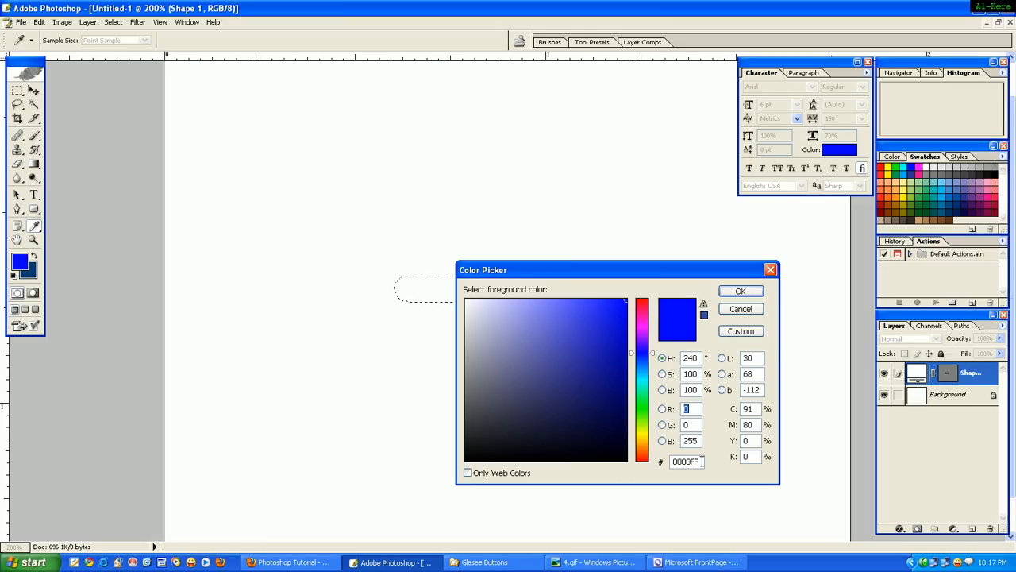
left_click(739, 290)
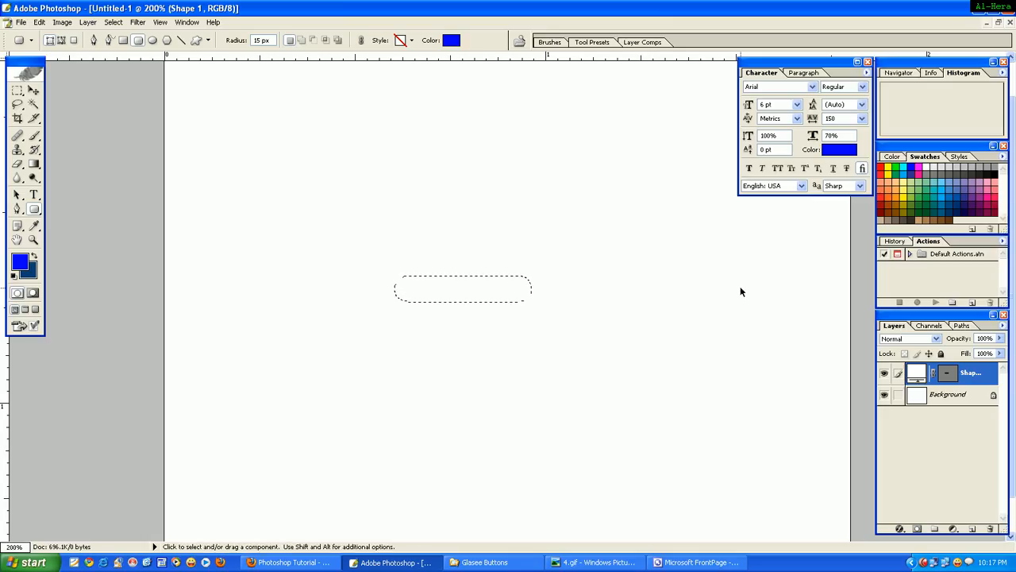
key("ctrl+d")
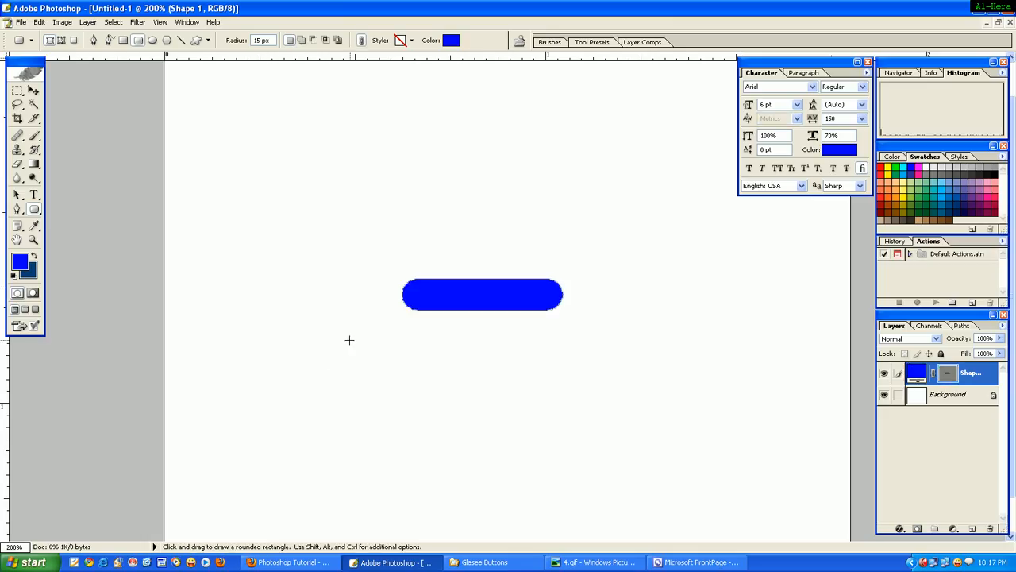
Step: Add a Drop Shadow layer style to the blue rounded rectangle, keeping the shape in view beside the settings
left_click(87, 22)
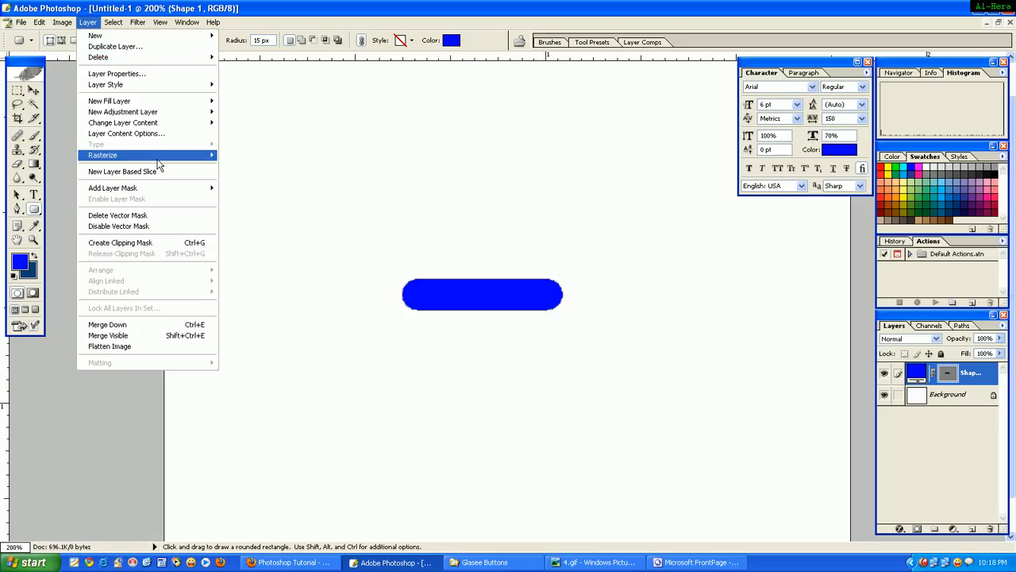
mouse_move(169, 86)
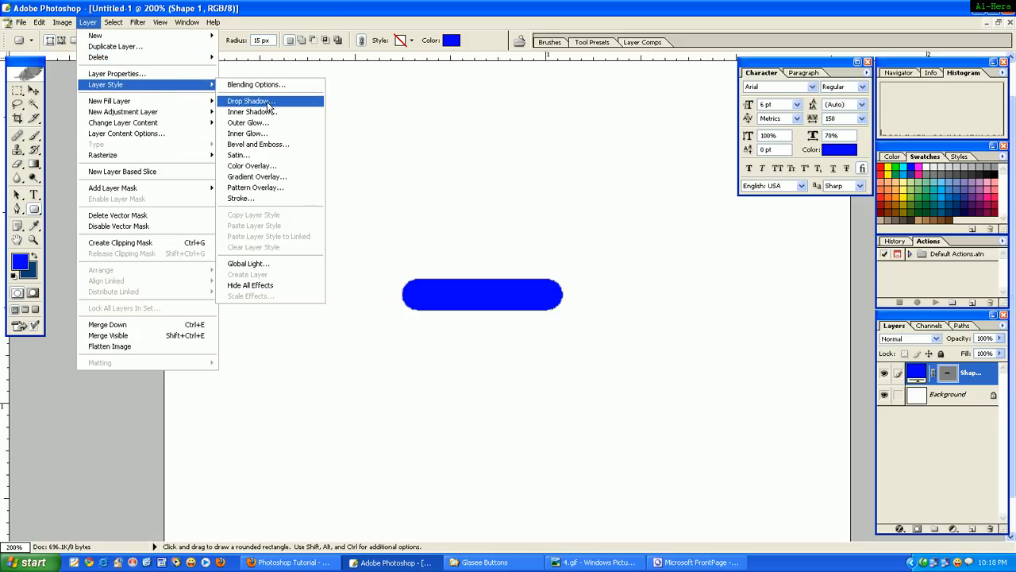
left_click(267, 103)
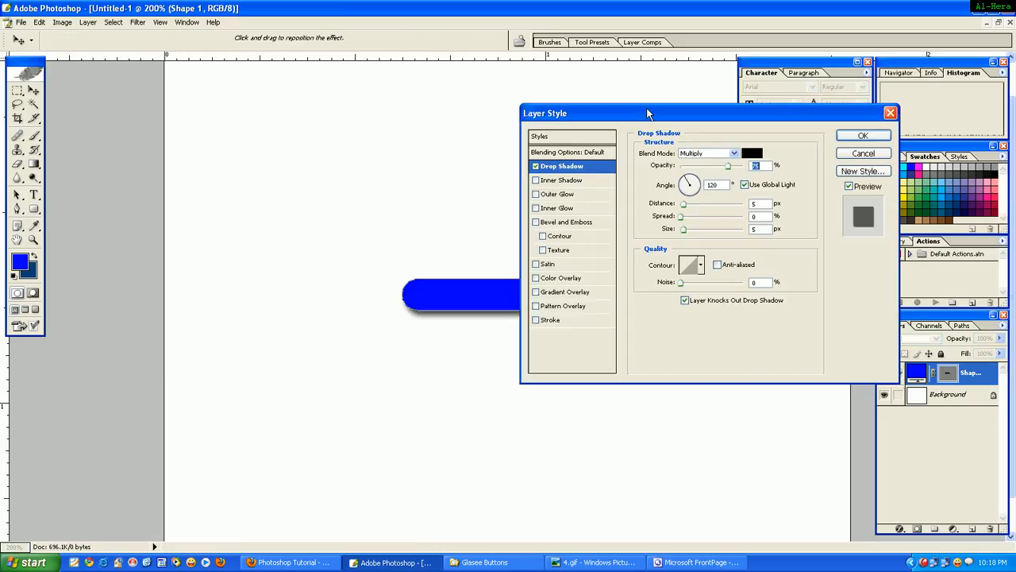
left_click_drag(669, 125, 752, 149)
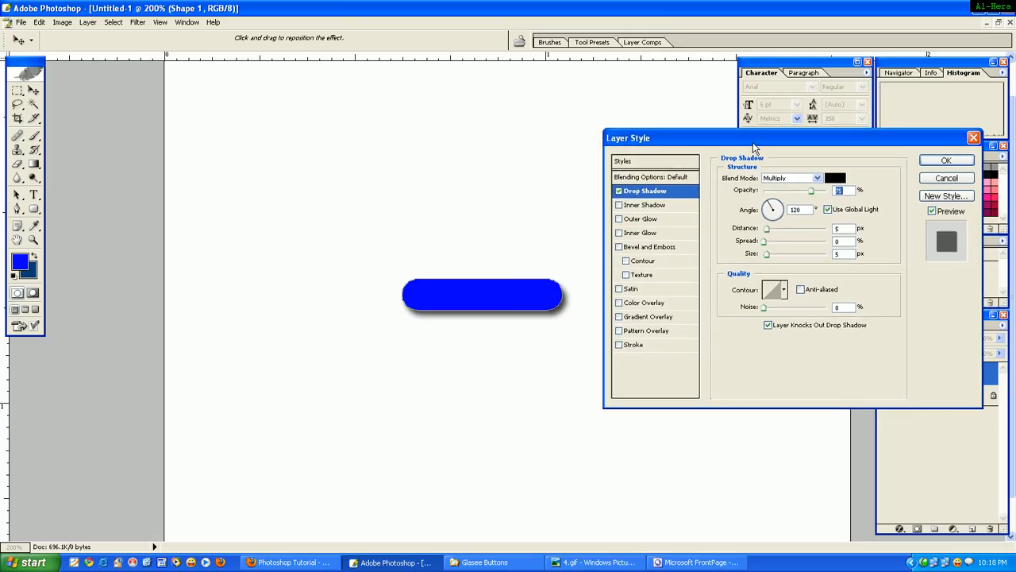
left_click(817, 178)
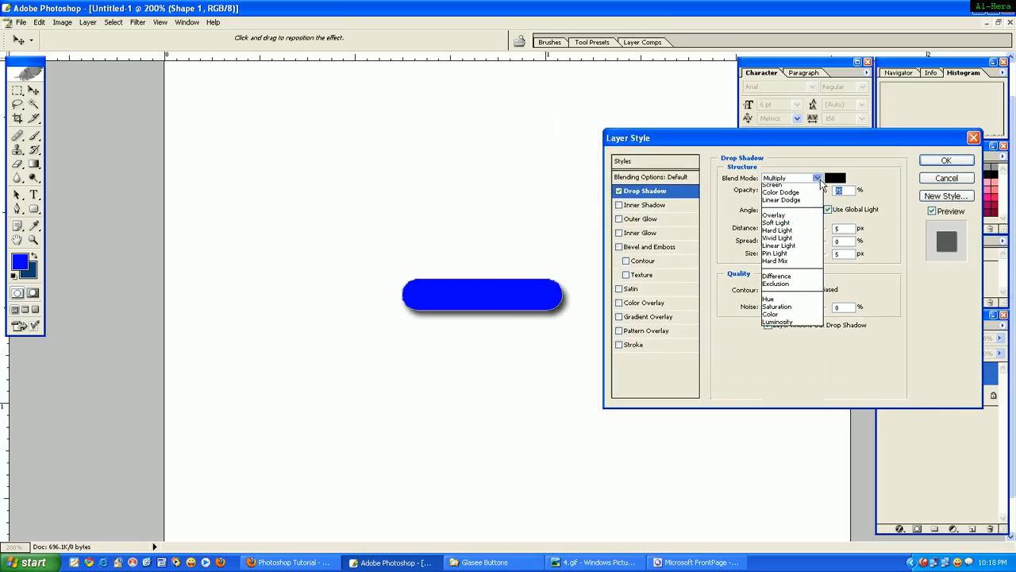
left_click(802, 301)
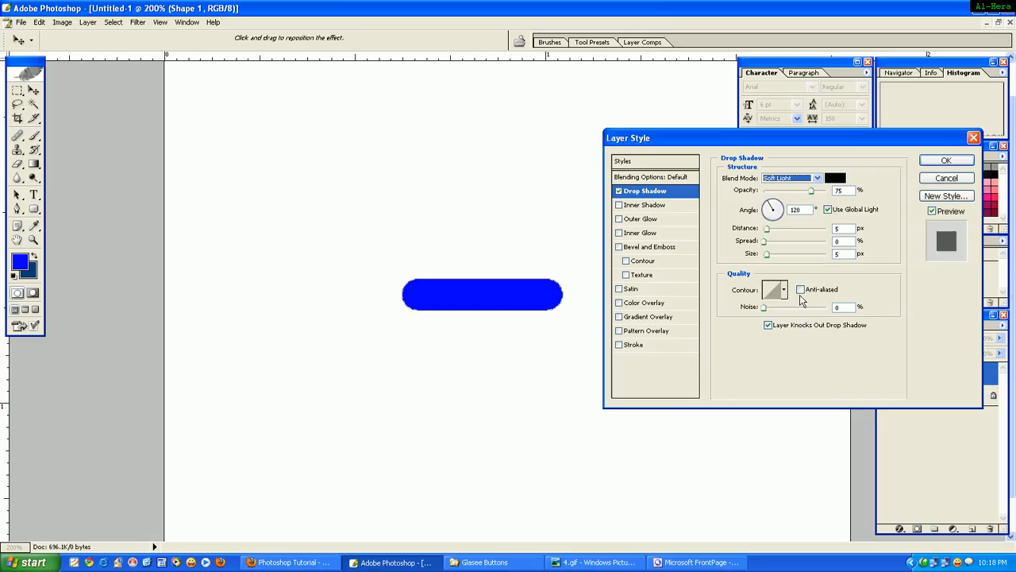
left_click(815, 178)
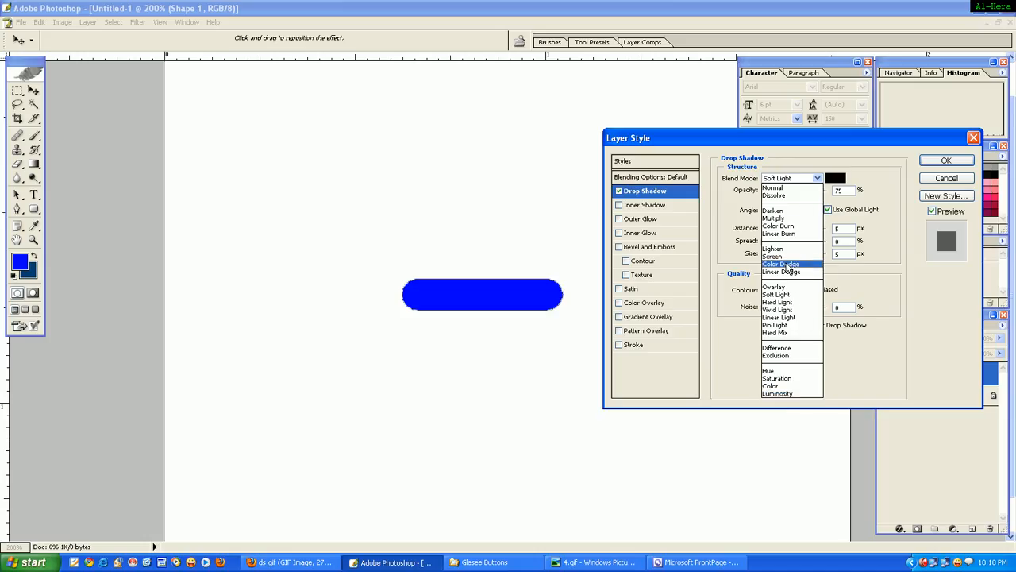
left_click(773, 217)
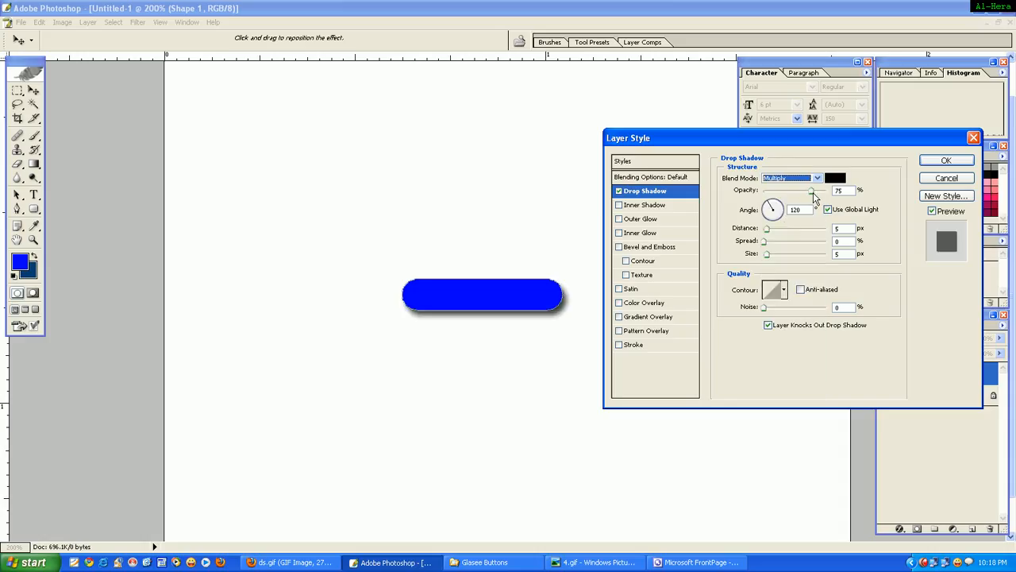
Step: Set the drop shadow's opacity to about 25% and apply the effect
left_click_drag(813, 196, 780, 200)
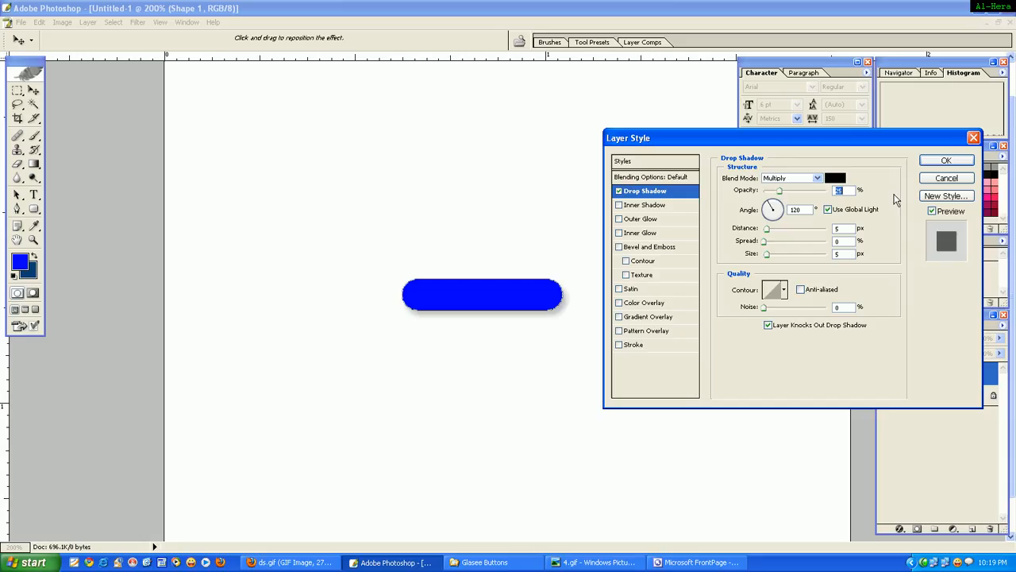
left_click(943, 163)
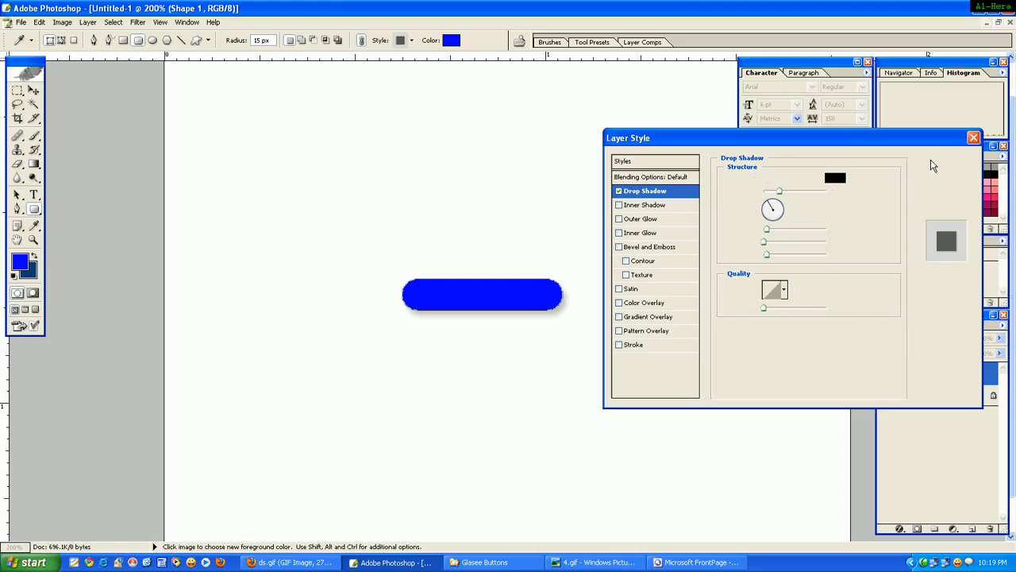
Step: Add an Outer Glow layer style to the blue shape with the Vivid Light blend mode
left_click(87, 22)
mouse_move(132, 85)
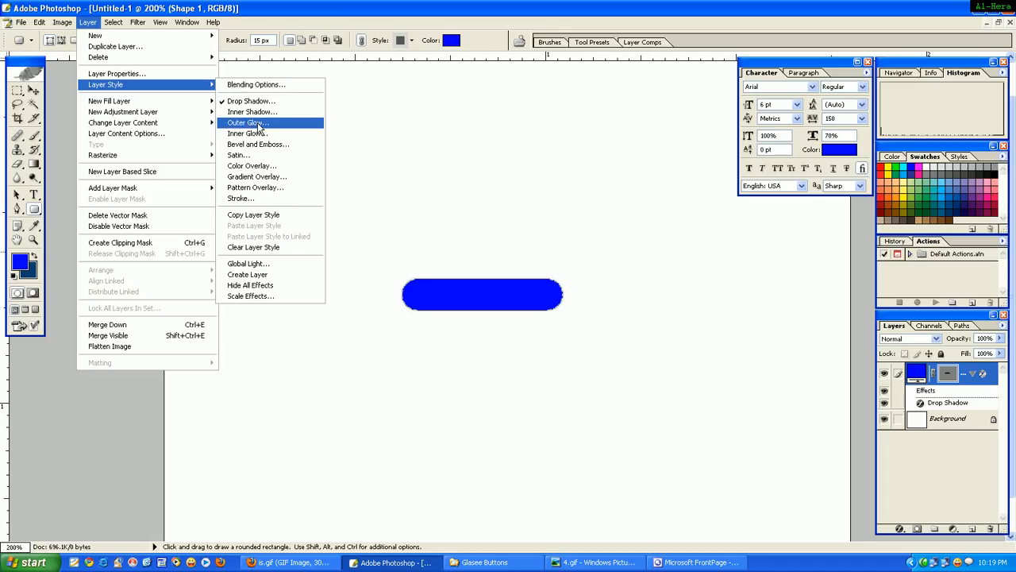
left_click(258, 122)
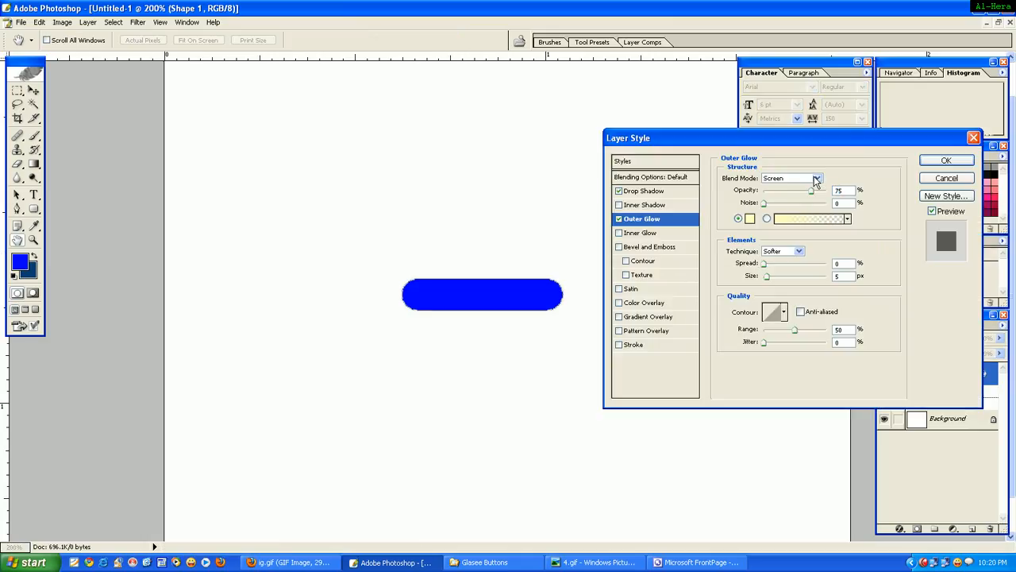
left_click(815, 178)
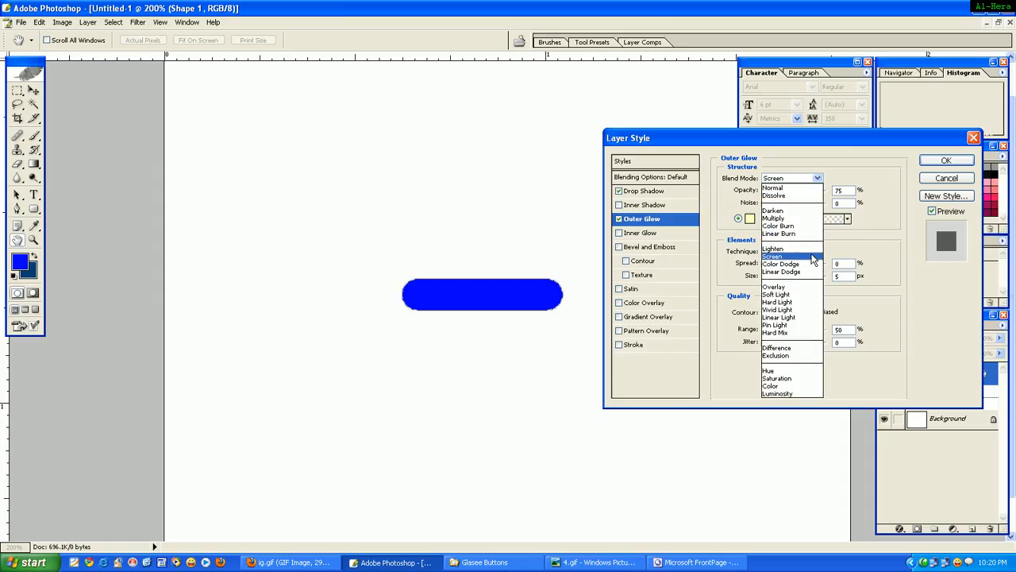
left_click(804, 318)
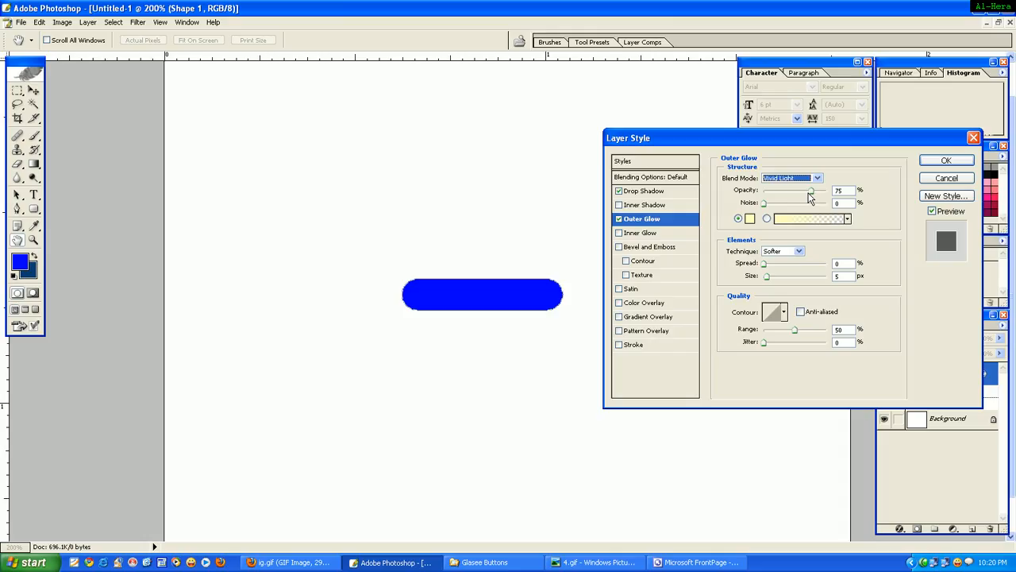
Step: Check the reference glow settings in Firefox, set the outer glow's size to 27 px and apply the effect
key("alt+Tab")
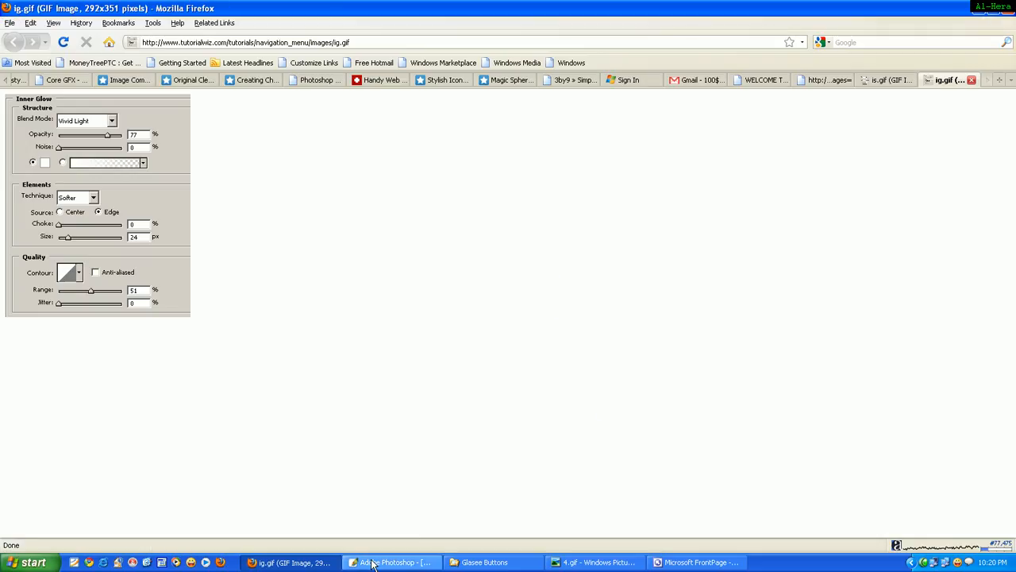
left_click(372, 562)
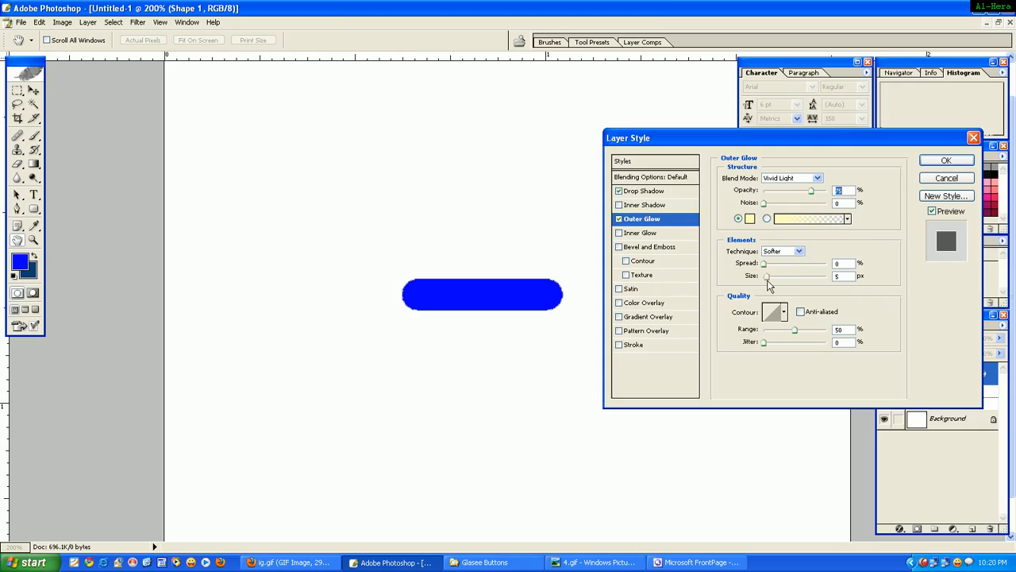
mouse_move(766, 281)
left_mouse_down()
mouse_move(786, 282)
mouse_move(776, 283)
left_mouse_up()
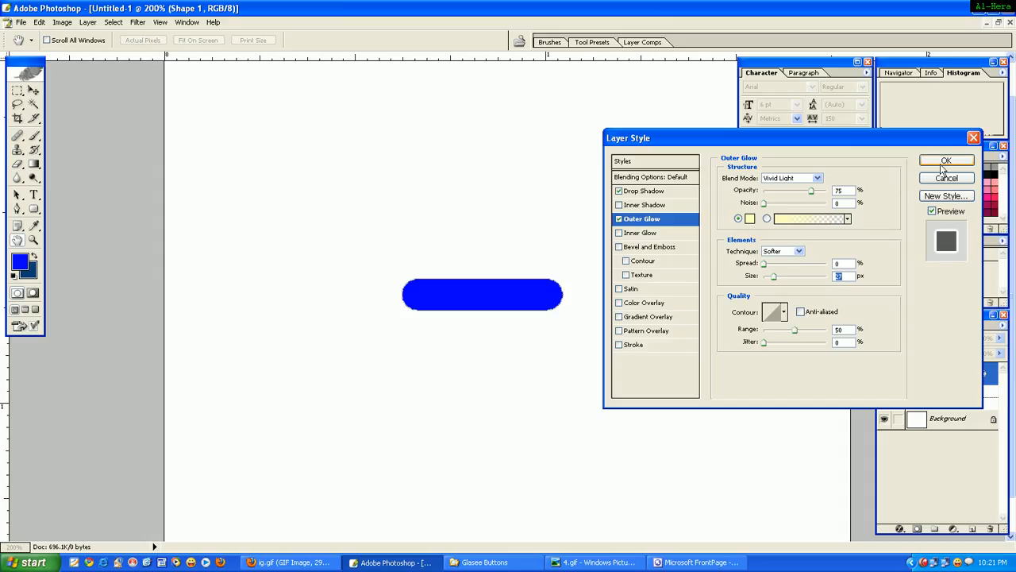
left_click(947, 161)
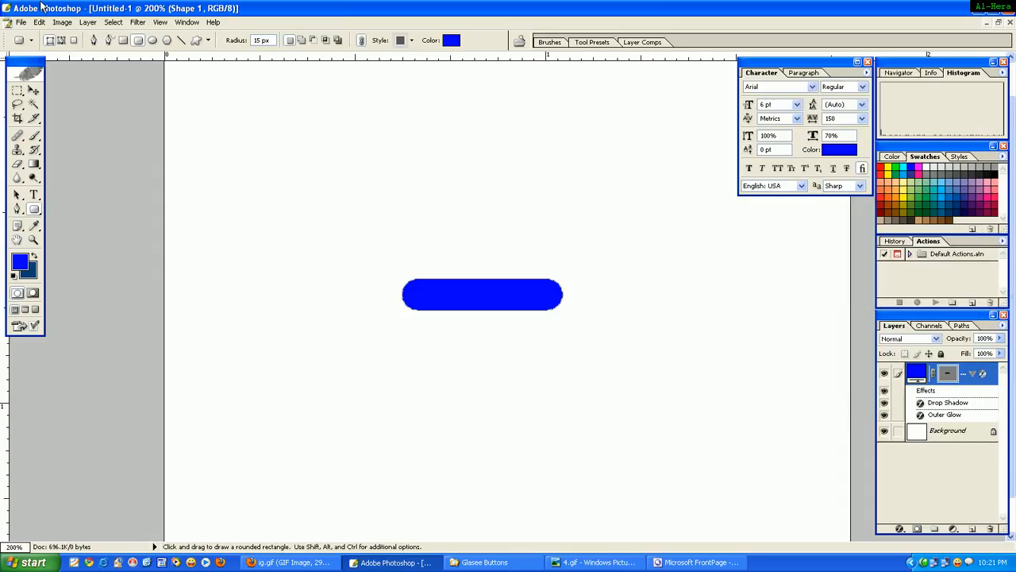
Step: Add an Inner Shadow layer style to the blue rounded rectangle and set its opacity to 30%
left_click(87, 22)
mouse_move(210, 85)
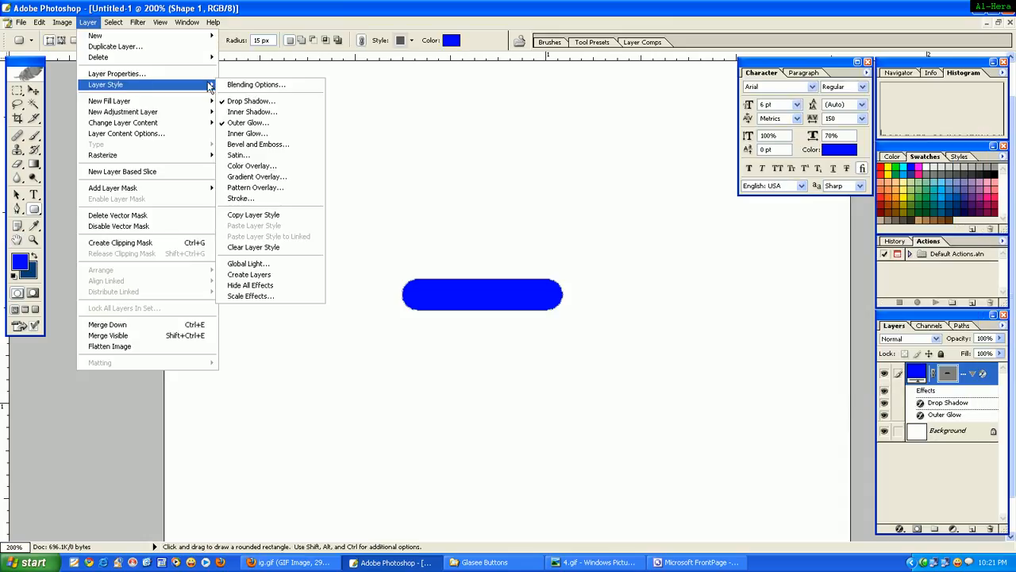
left_click(259, 115)
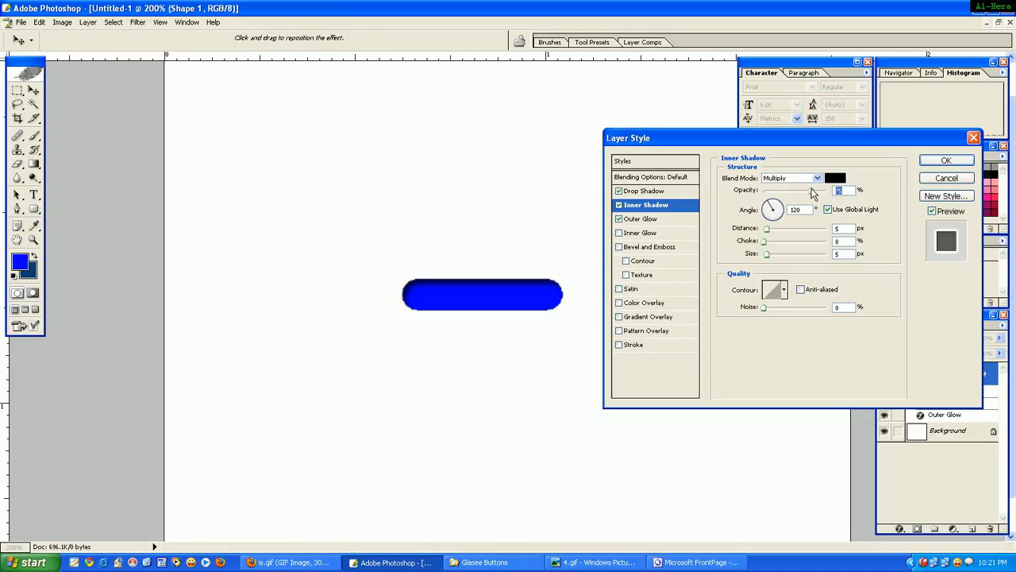
left_click_drag(810, 192, 783, 194)
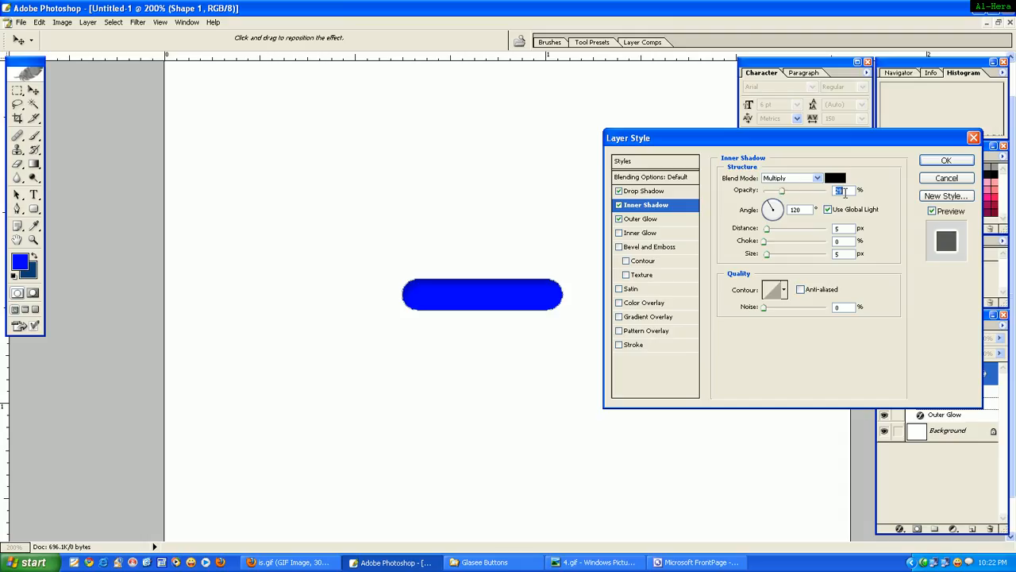
type("30")
Step: Set the inner shadow's choke to 60% and its size to 1 px, and apply the effect
left_click_drag(767, 242, 803, 247)
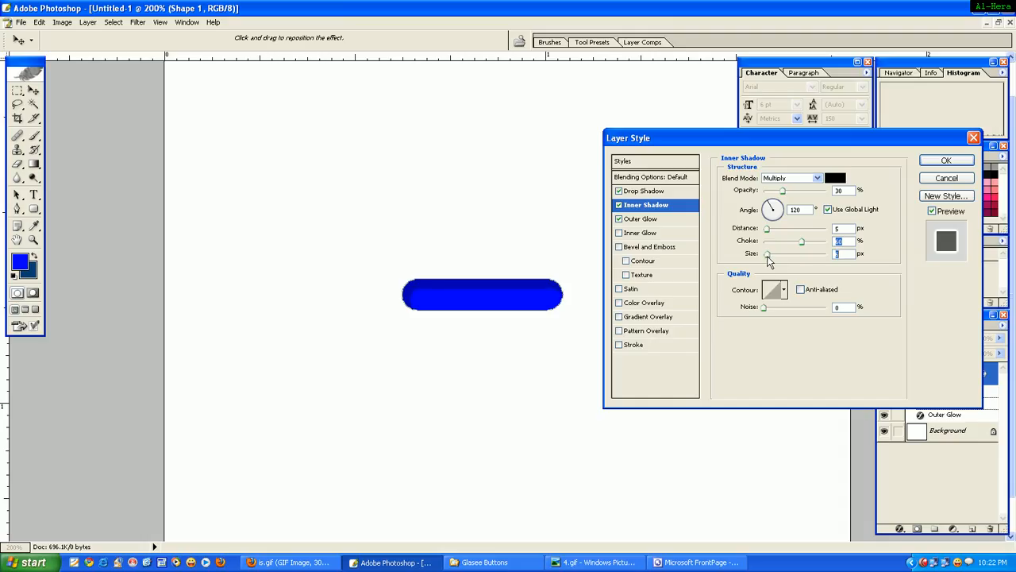
left_click_drag(768, 254, 764, 255)
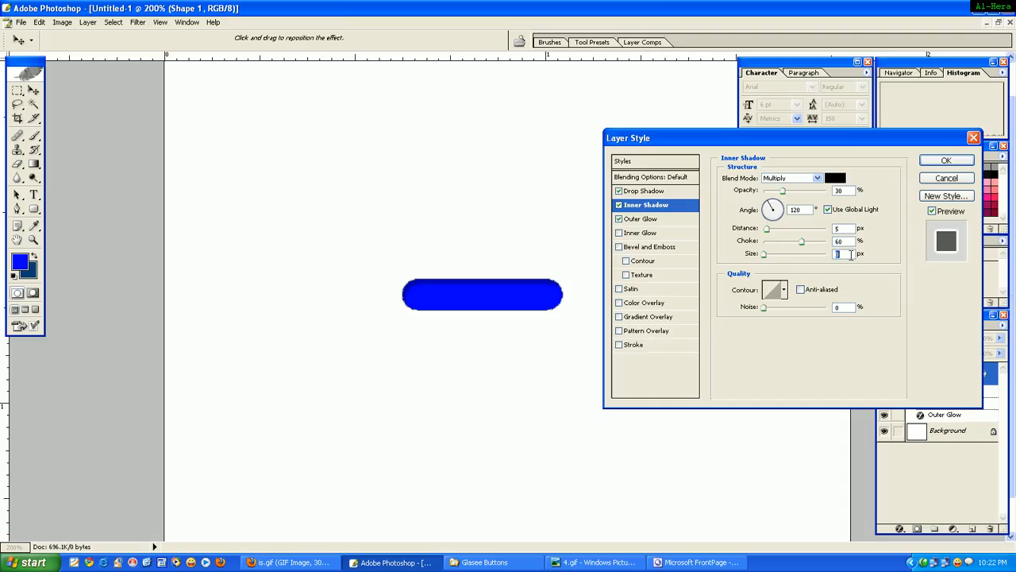
type("1")
left_click(946, 162)
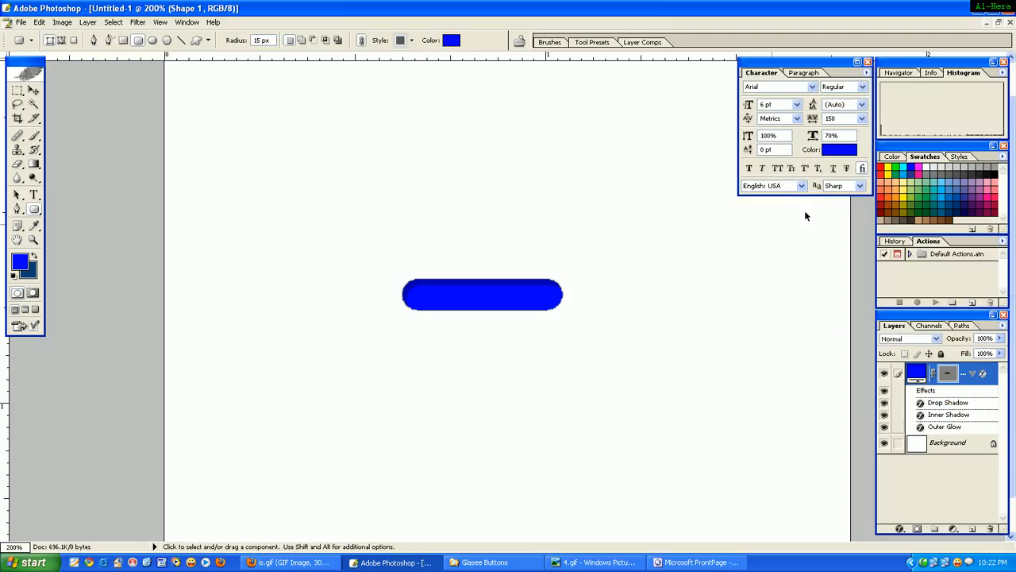
Step: Check the hex code of the blue shape's Color Overlay and accept the effect's settings
left_click(87, 22)
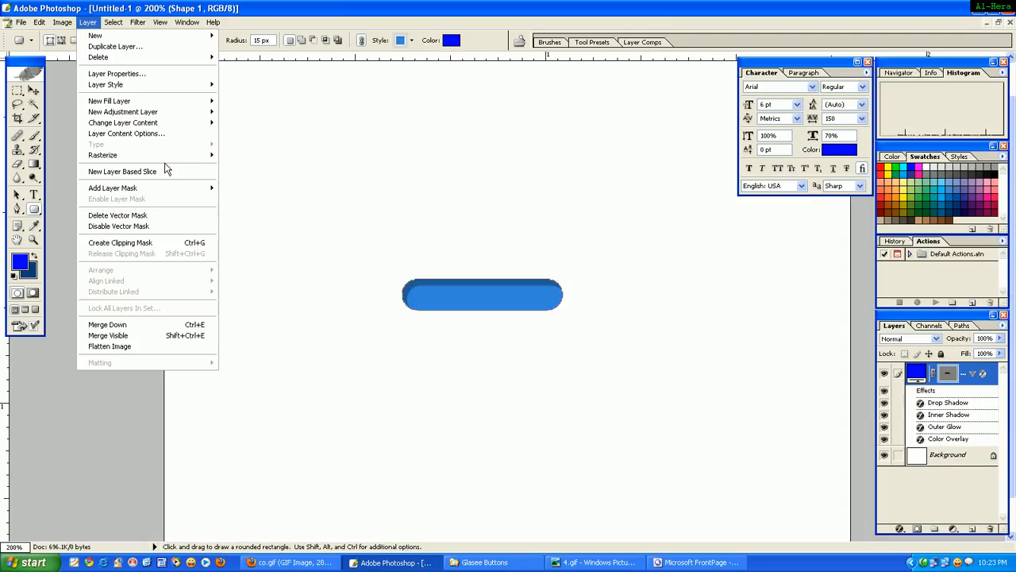
mouse_move(202, 87)
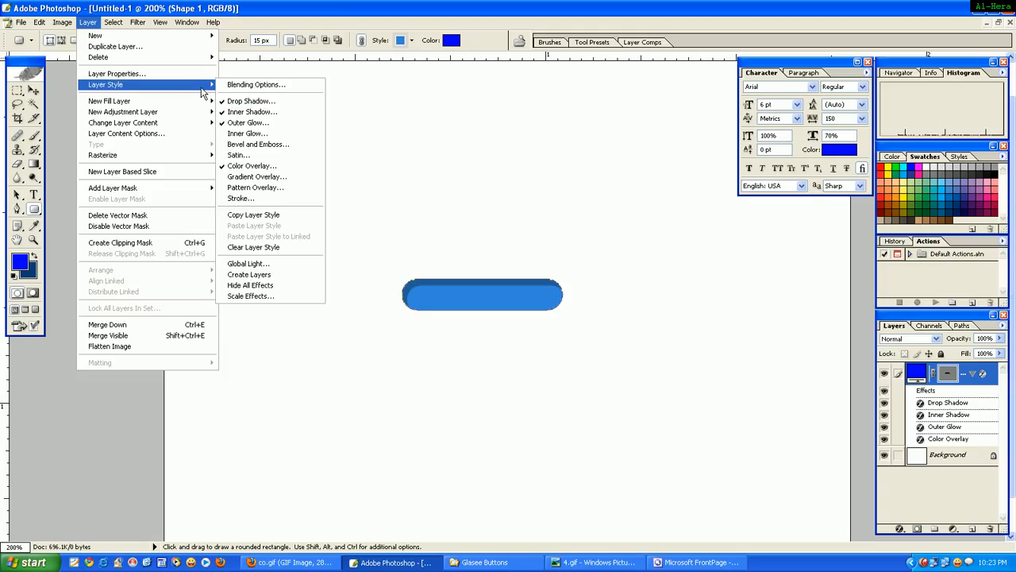
left_click(281, 168)
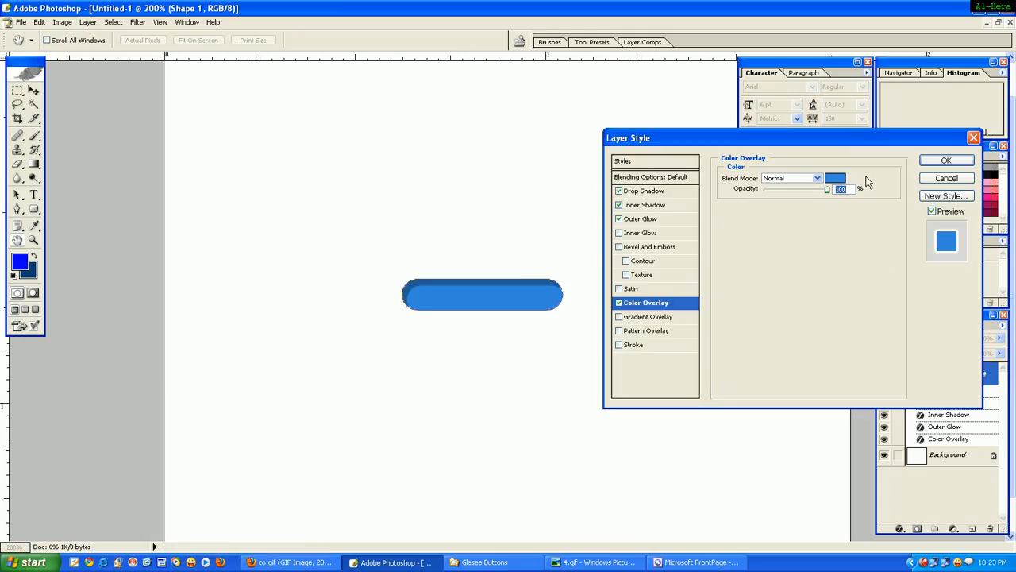
left_click(841, 175)
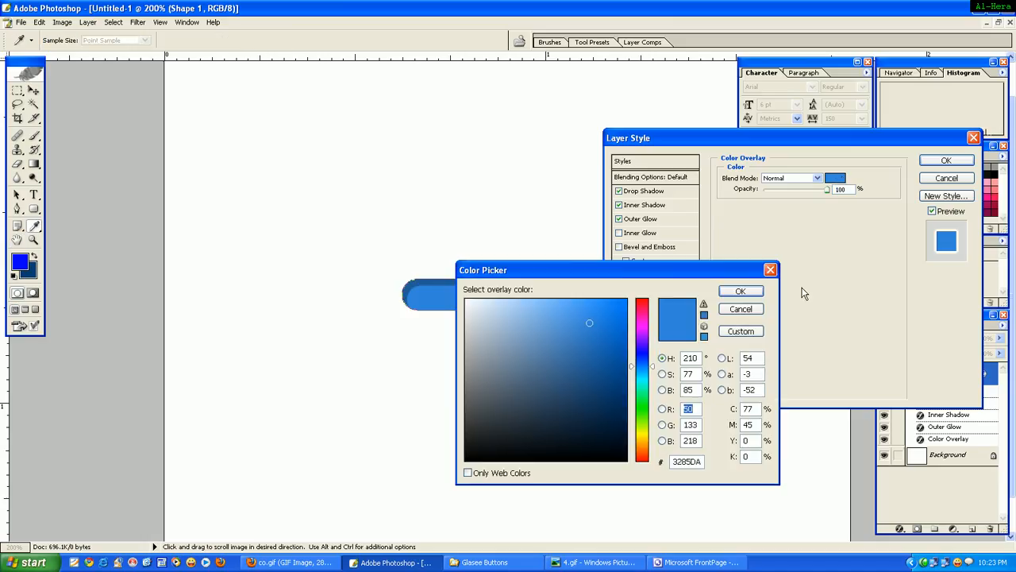
left_click(683, 461)
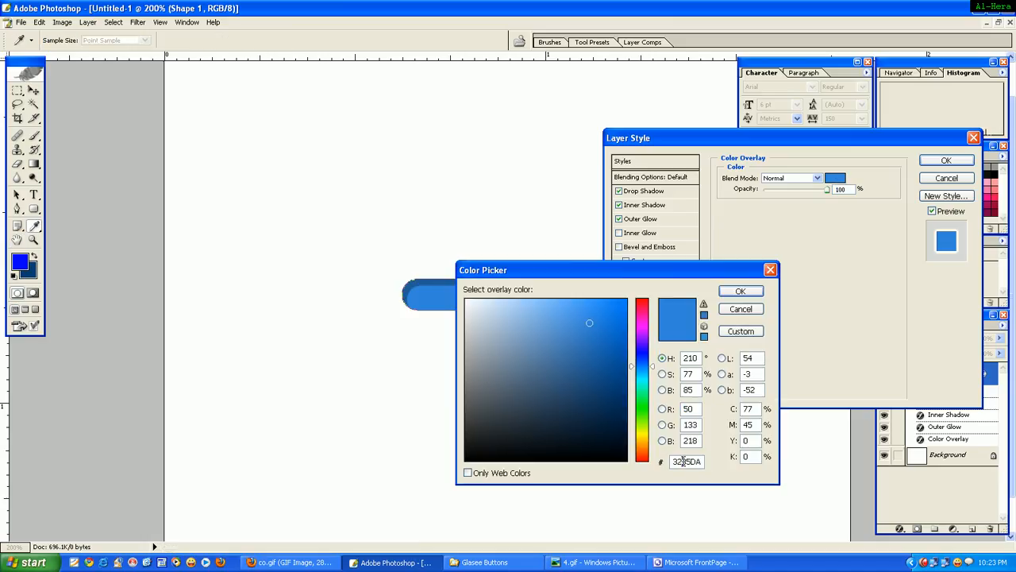
left_click_drag(691, 462, 698, 465)
left_click(739, 292)
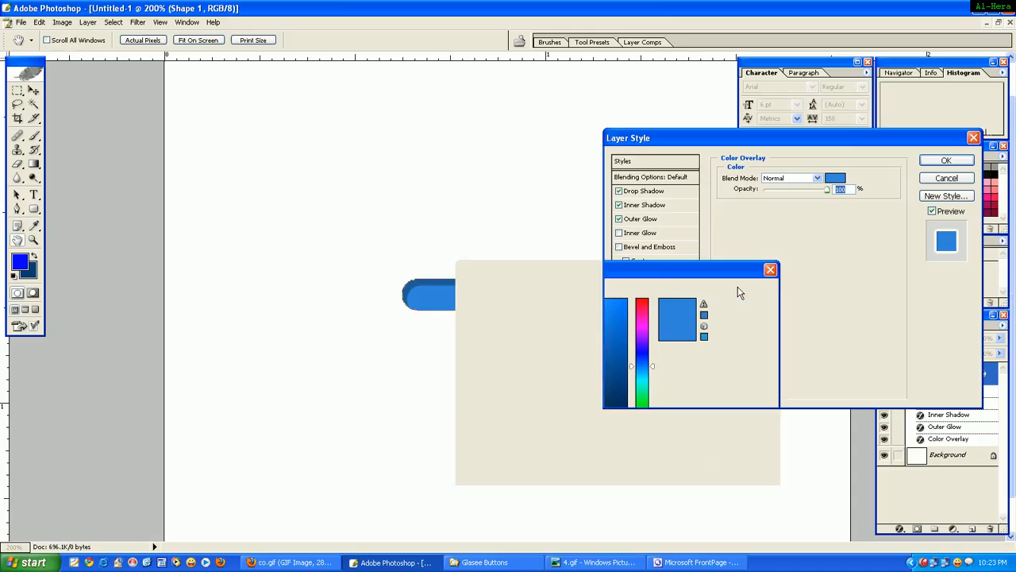
left_click(946, 161)
Step: Add a Stroke layer style of 1 px with a Gradient fill type and open its gradient for editing
left_click(62, 21)
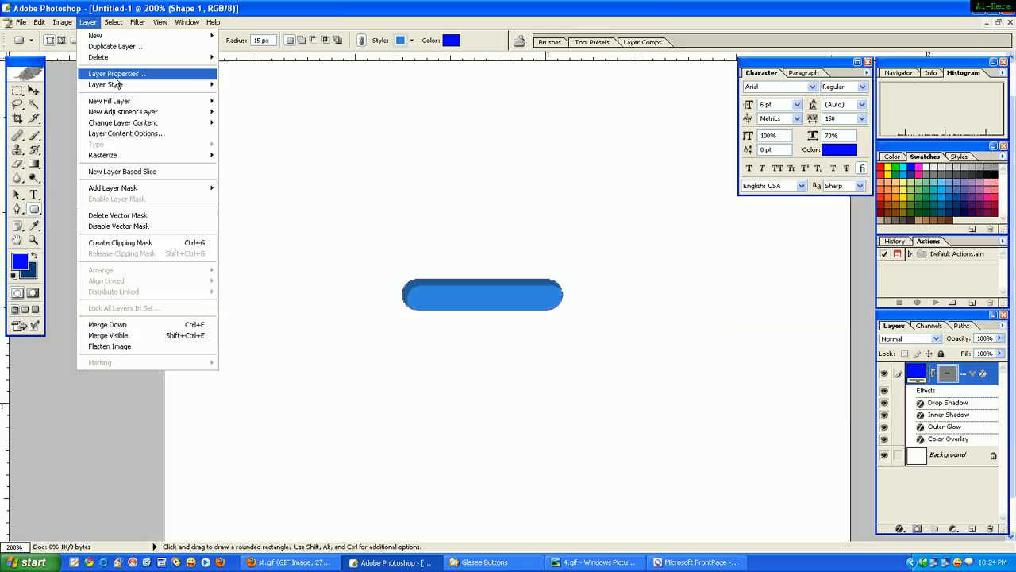
mouse_move(108, 84)
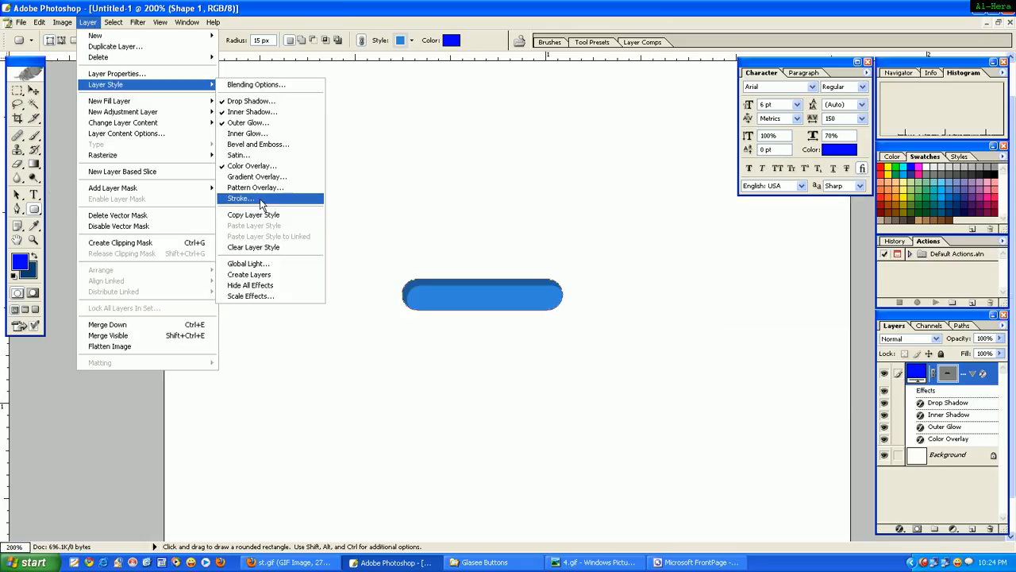
left_click(260, 198)
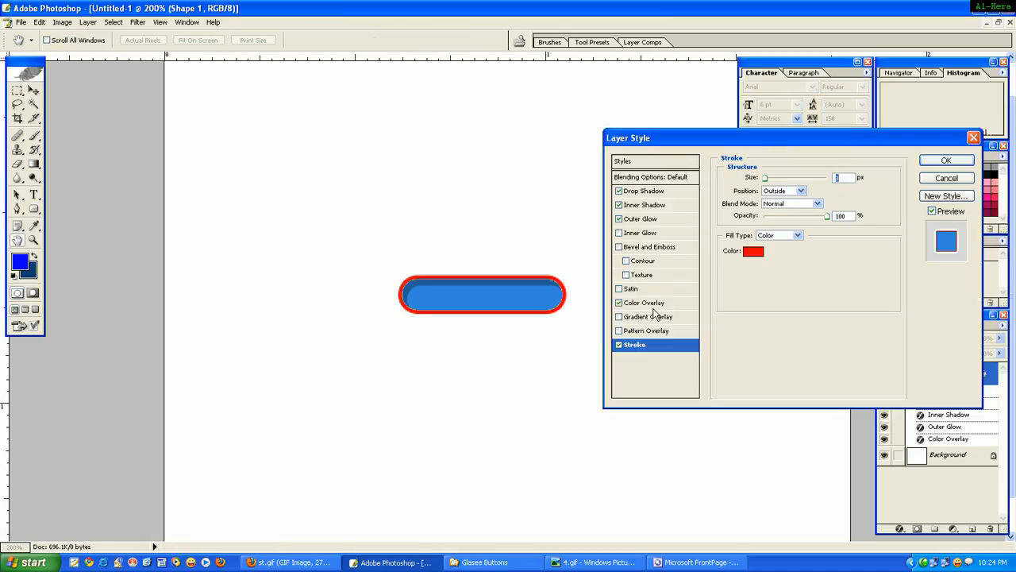
left_click(765, 179)
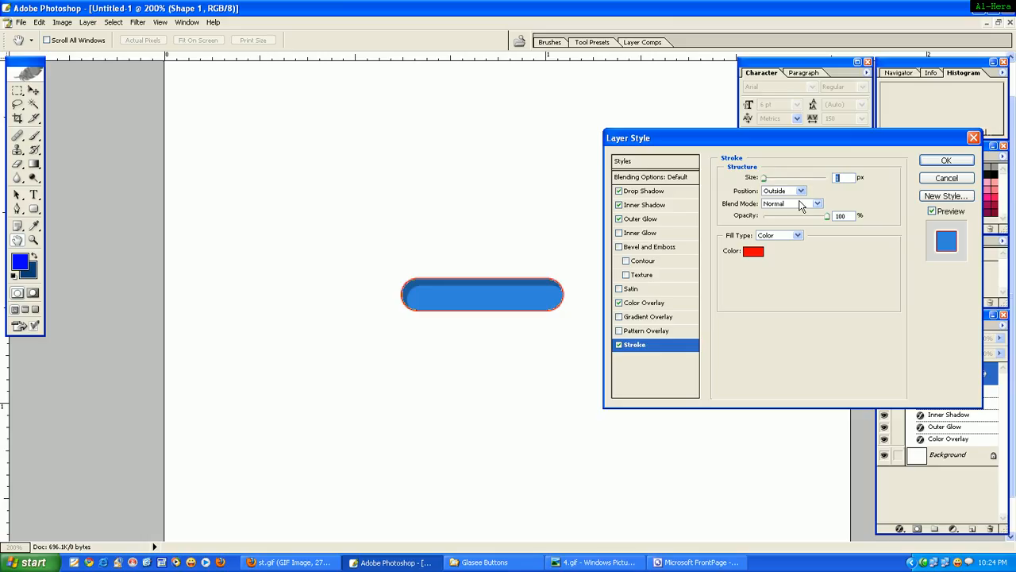
left_click(797, 235)
left_click(786, 254)
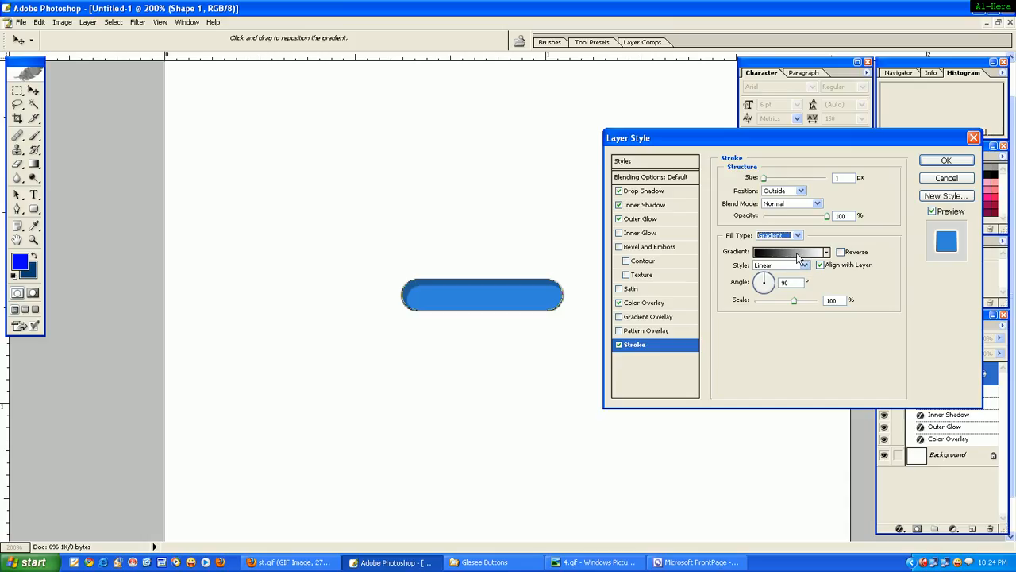
left_click(796, 253)
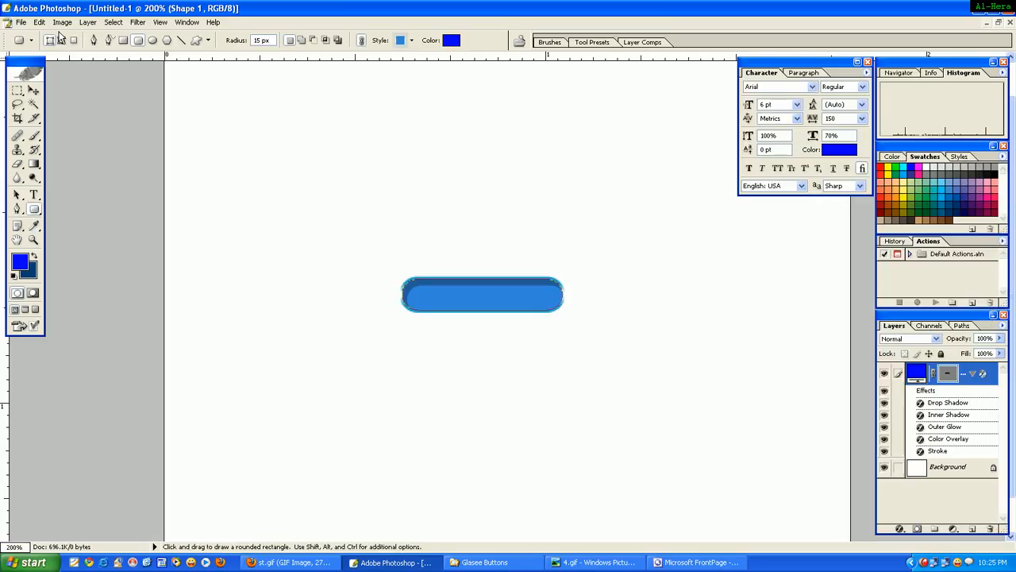
Step: Reopen the Stroke style's gradient and check the hex code of its first colour stop
left_click(88, 22)
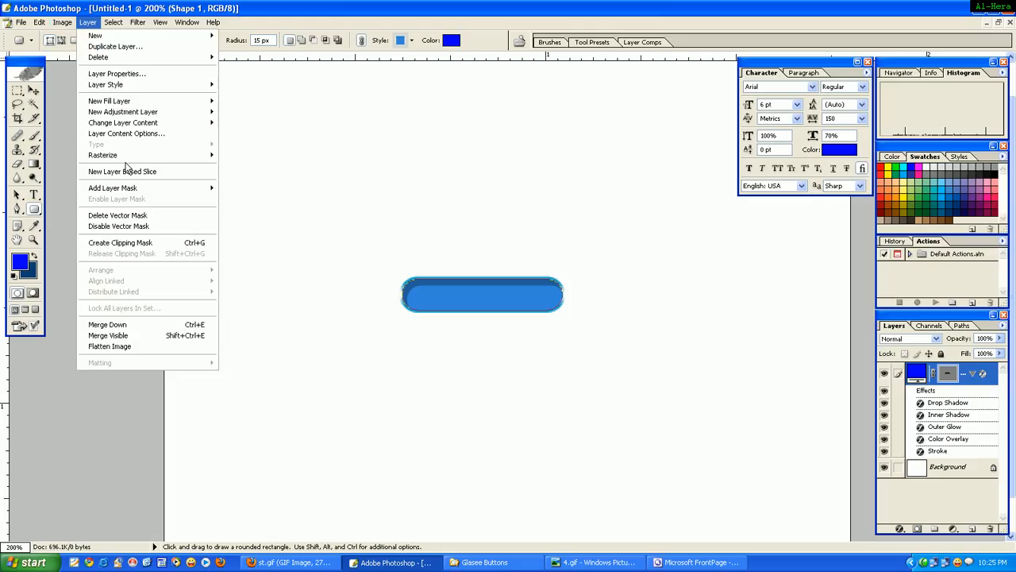
mouse_move(191, 85)
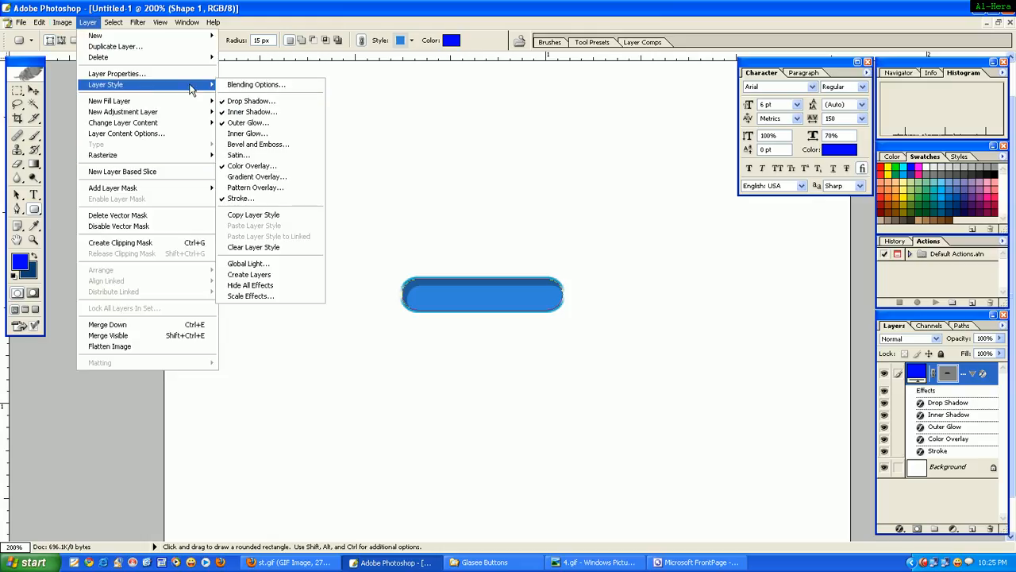
left_click(240, 199)
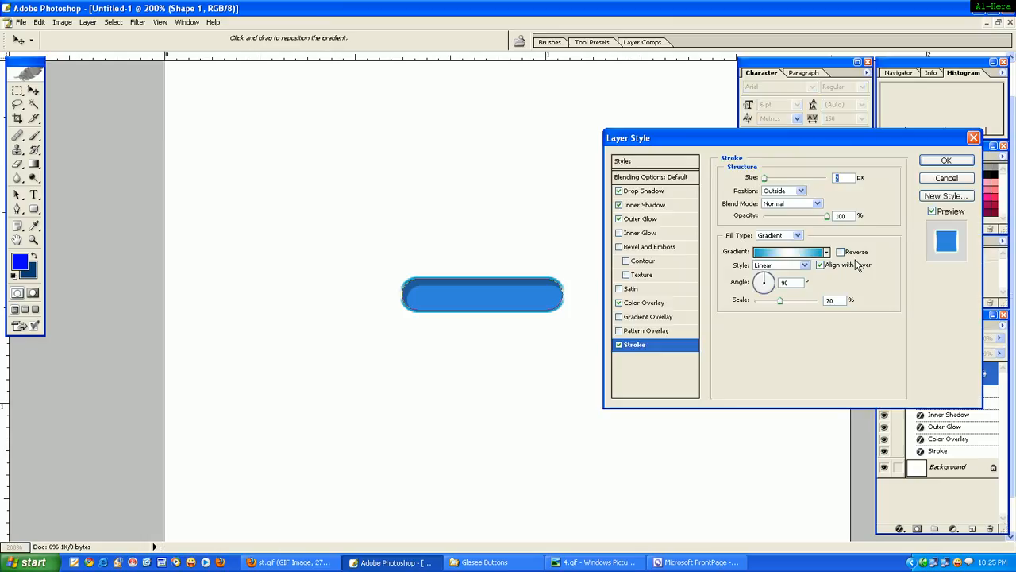
left_click(802, 256)
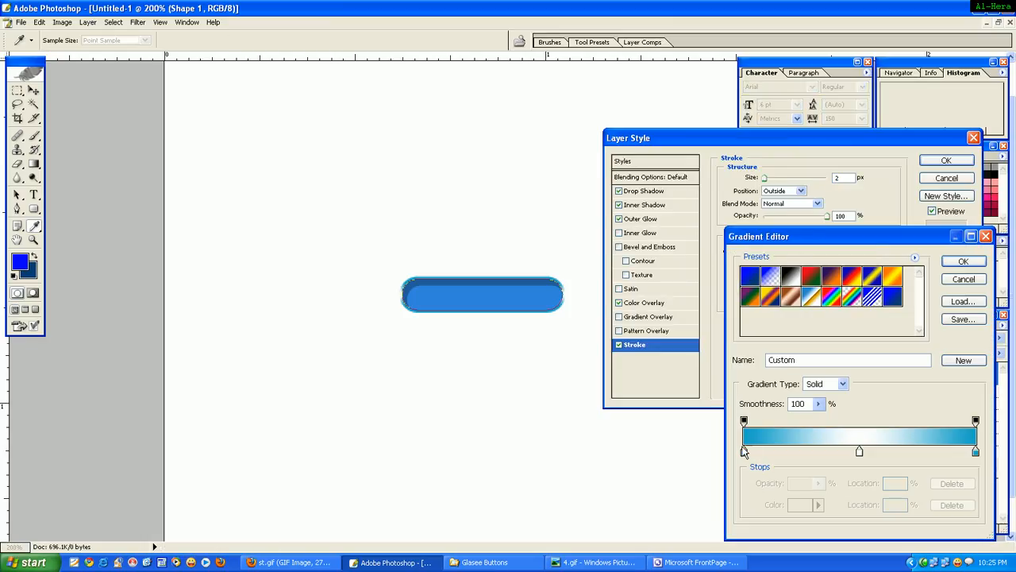
double_click(744, 452)
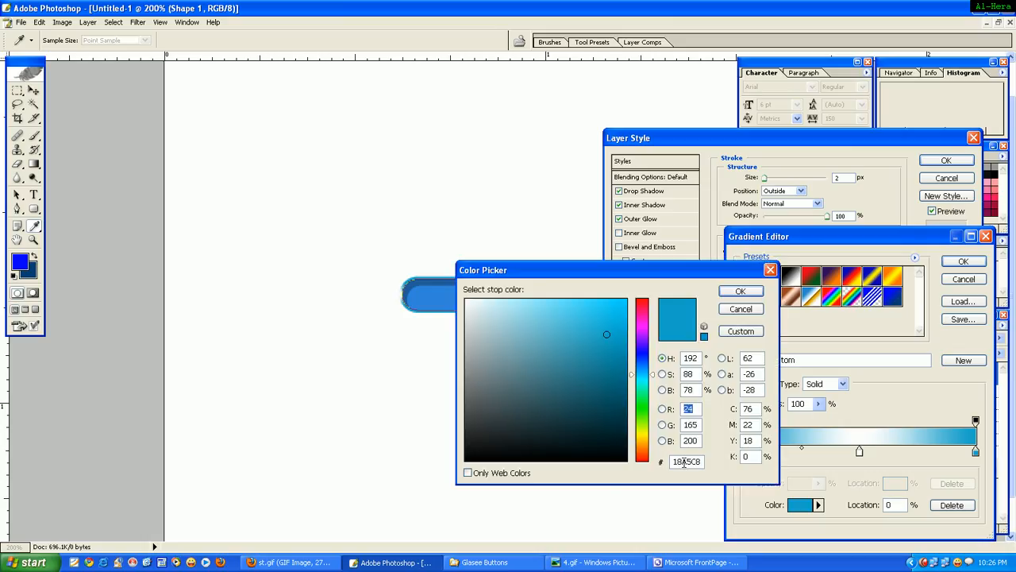
double_click(688, 460)
left_click(741, 294)
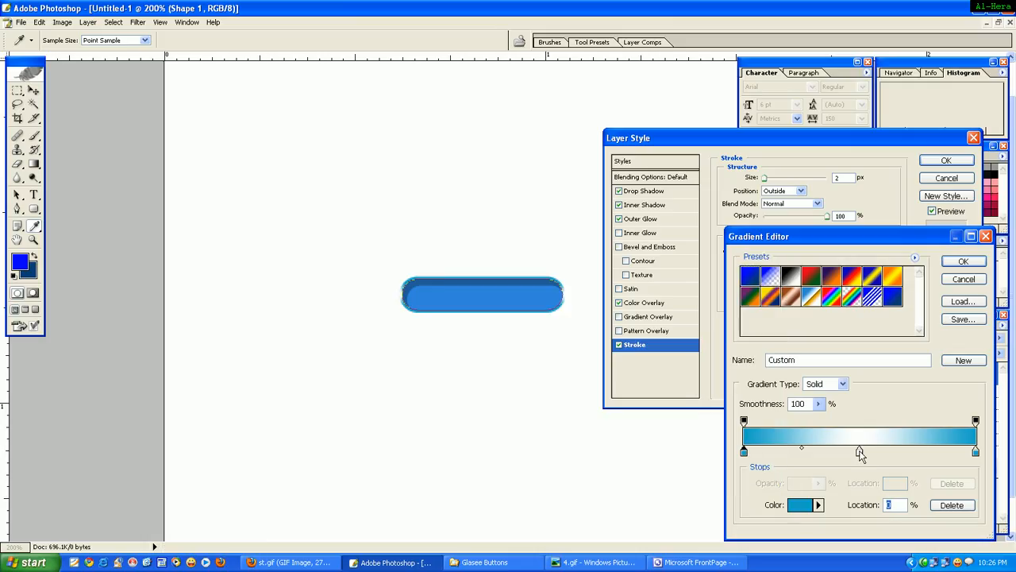
Step: Check the colours of the stroke gradient's middle and end stops
double_click(858, 452)
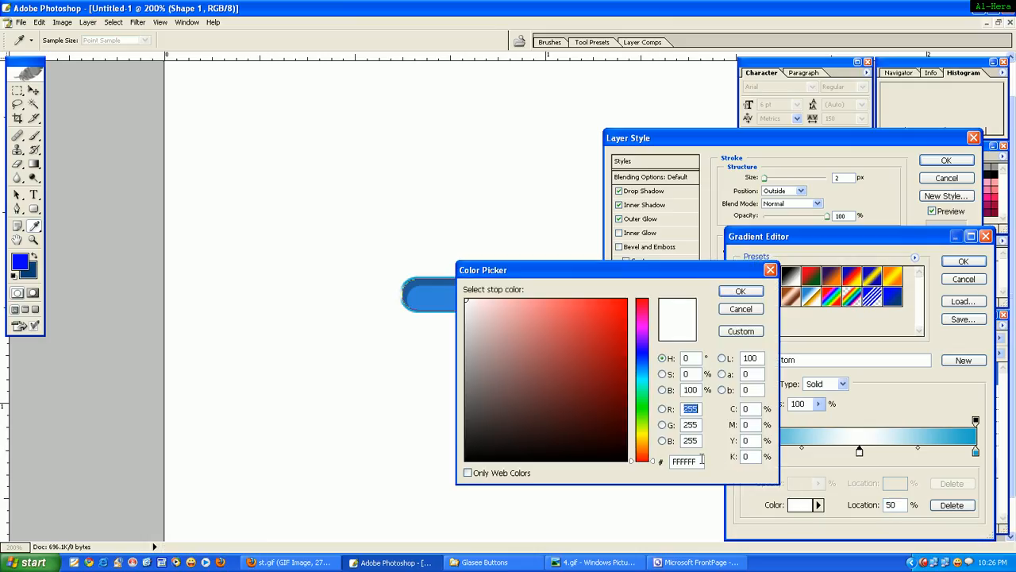
double_click(694, 460)
left_click(750, 300)
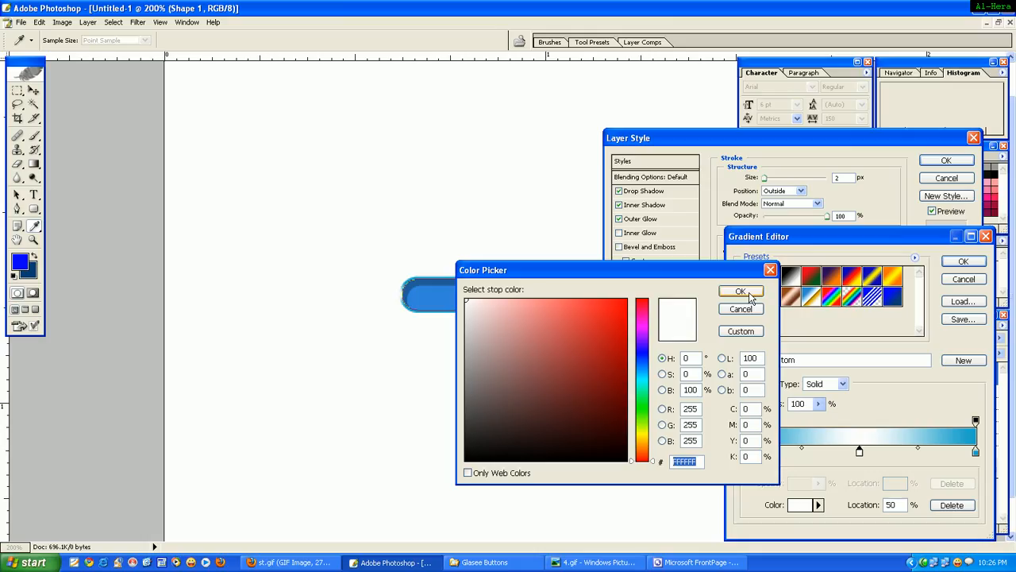
double_click(975, 452)
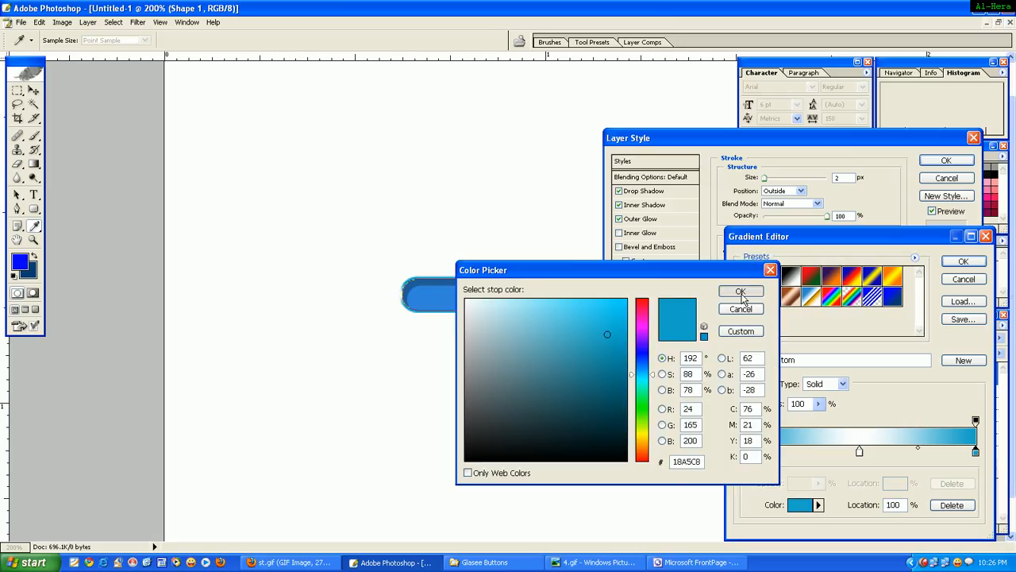
left_click(740, 291)
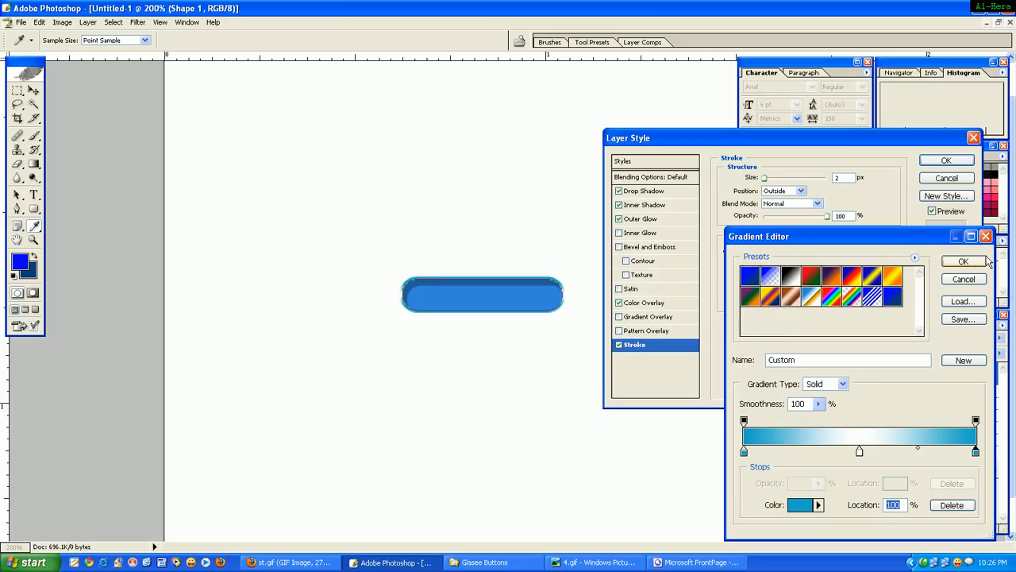
Step: Accept the stroke gradient, set its scale to 70% and apply the Stroke effect
left_click(975, 263)
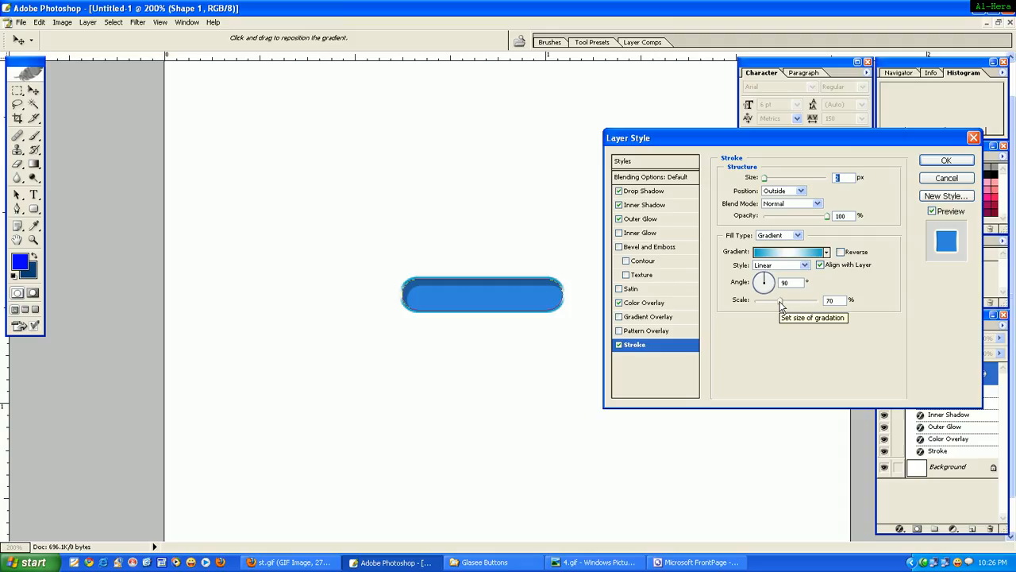
left_click_drag(780, 307, 780, 302)
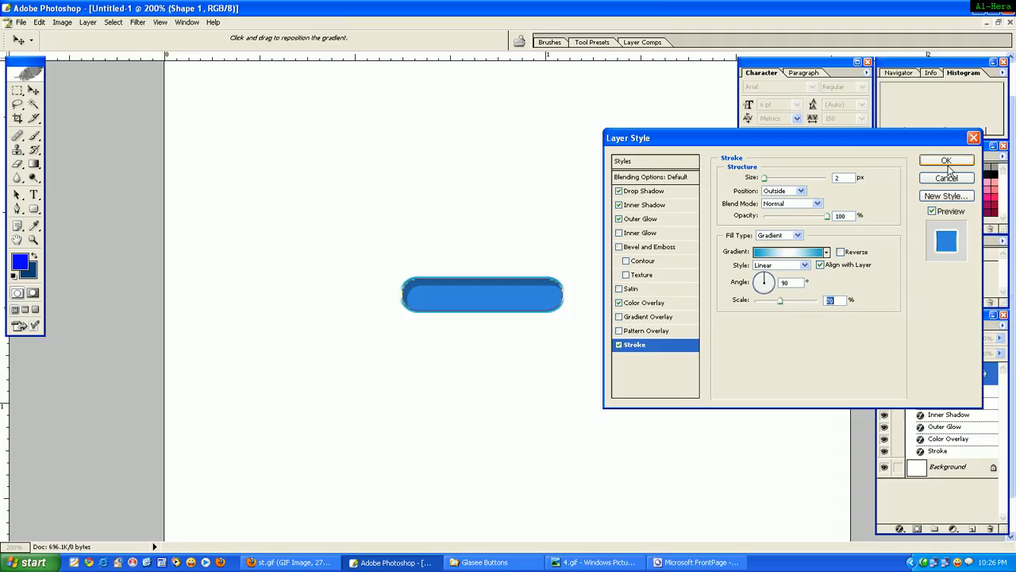
left_click(946, 162)
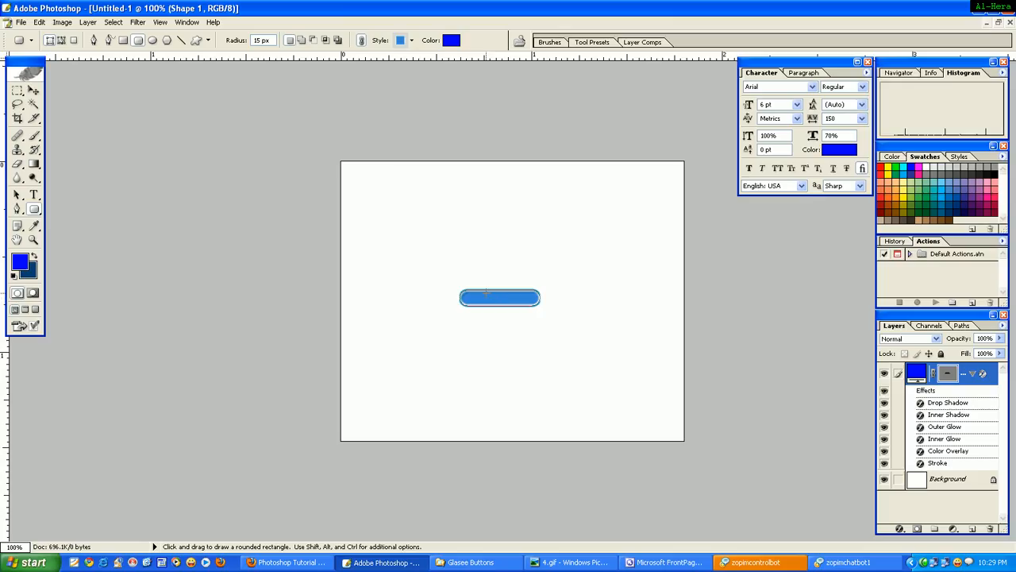
scroll(536, 321, "up", 4)
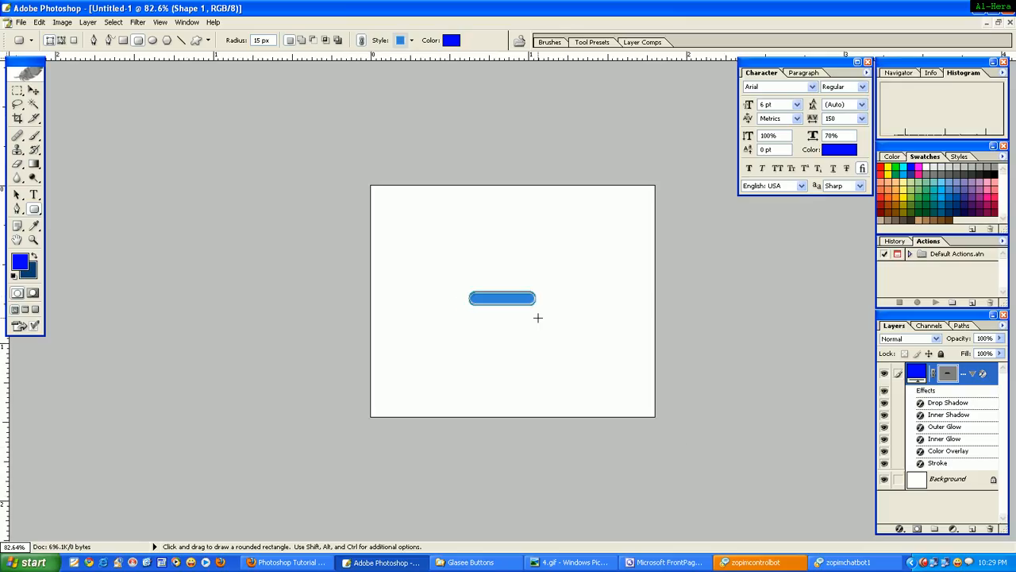
scroll(532, 330, "up", 3)
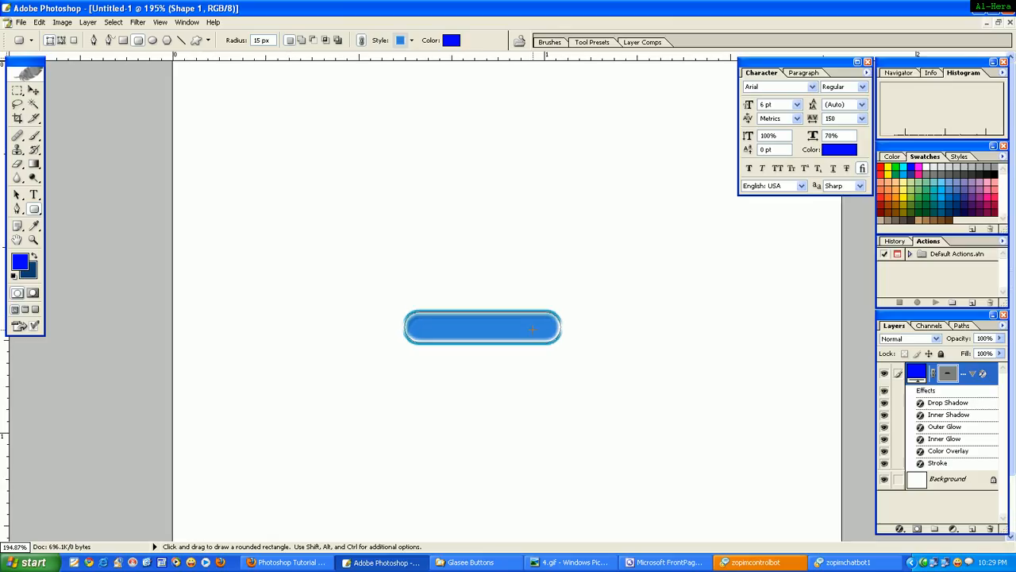
scroll(533, 329, "down", 8)
scroll(532, 329, "up", 6)
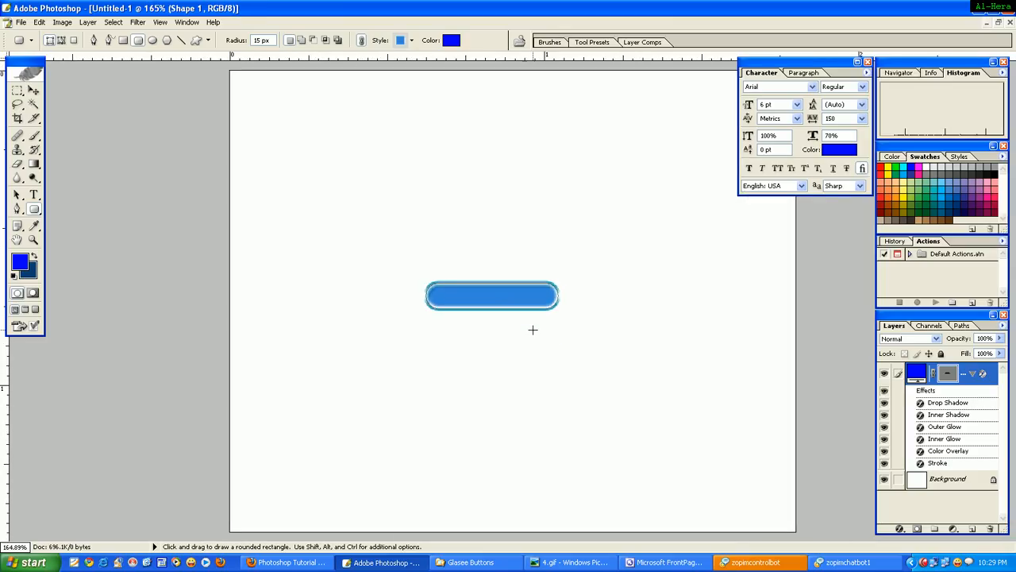